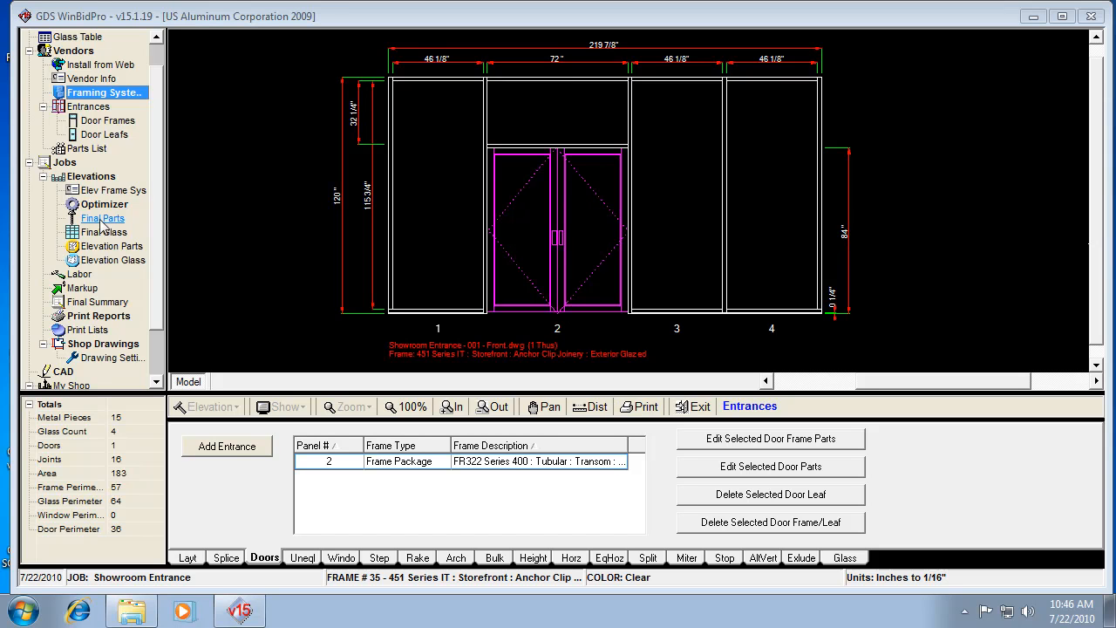
# Bring up the Print Reports dialog for the Showroom Entrance job
pyautogui.click(109, 317)
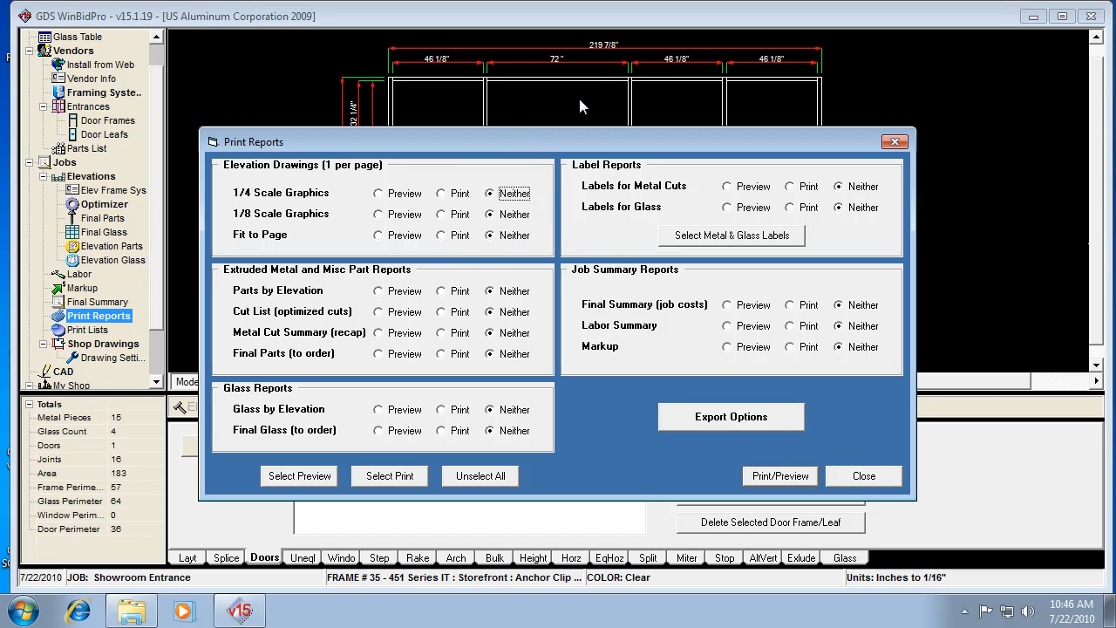
# In Drawing Settings, choose 'Maximize elevations per sheet' and apply it
pyautogui.click(862, 476)
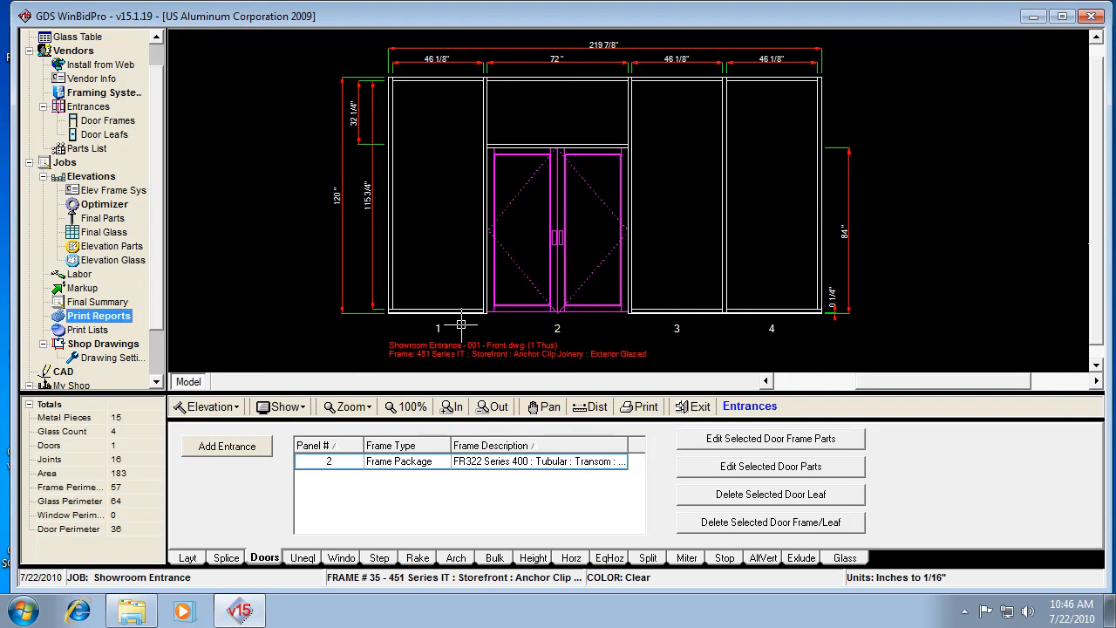
pyautogui.click(109, 359)
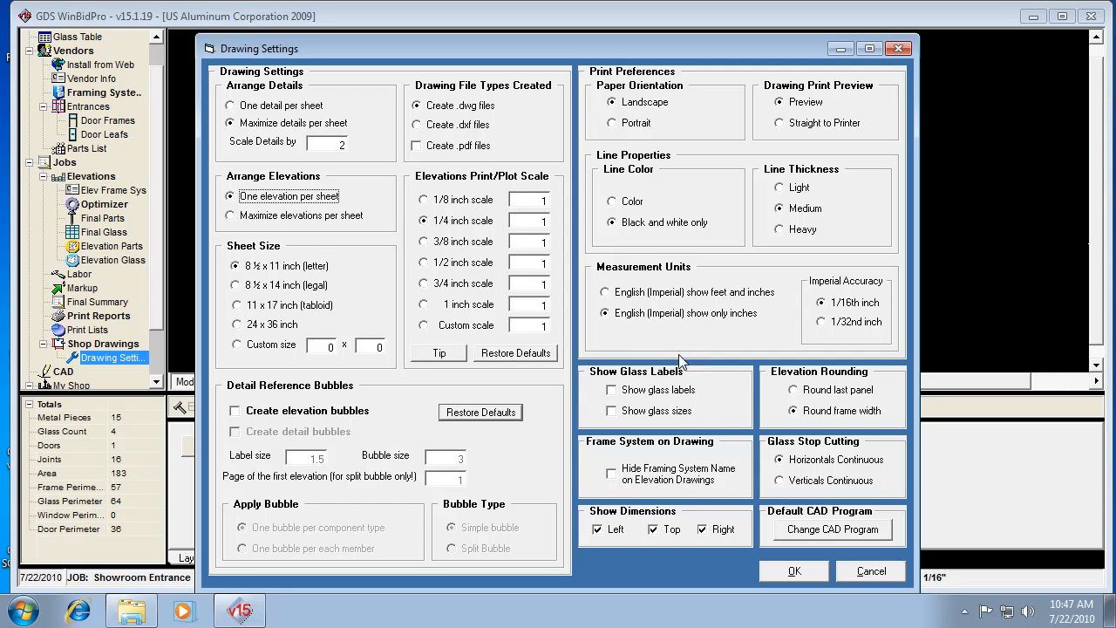
pyautogui.click(234, 216)
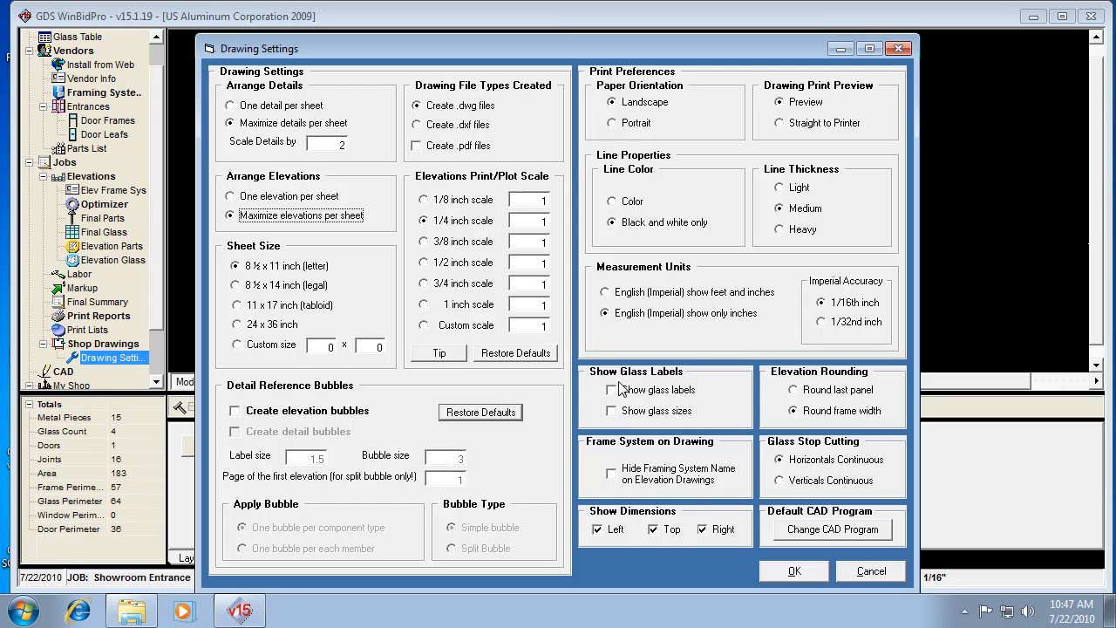
pyautogui.click(794, 571)
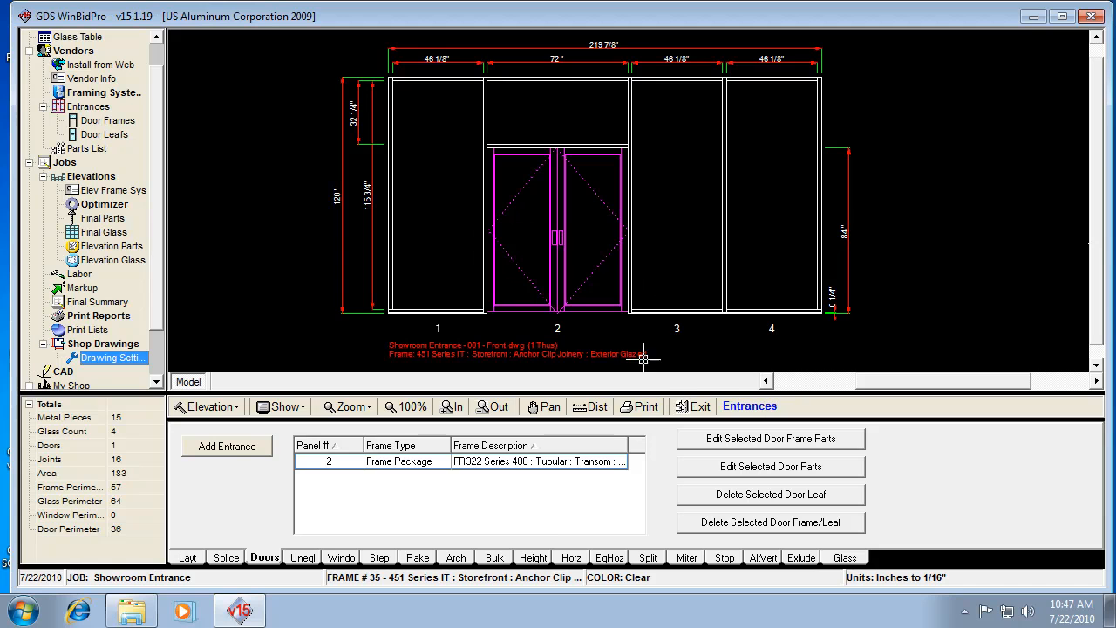
pyautogui.click(643, 410)
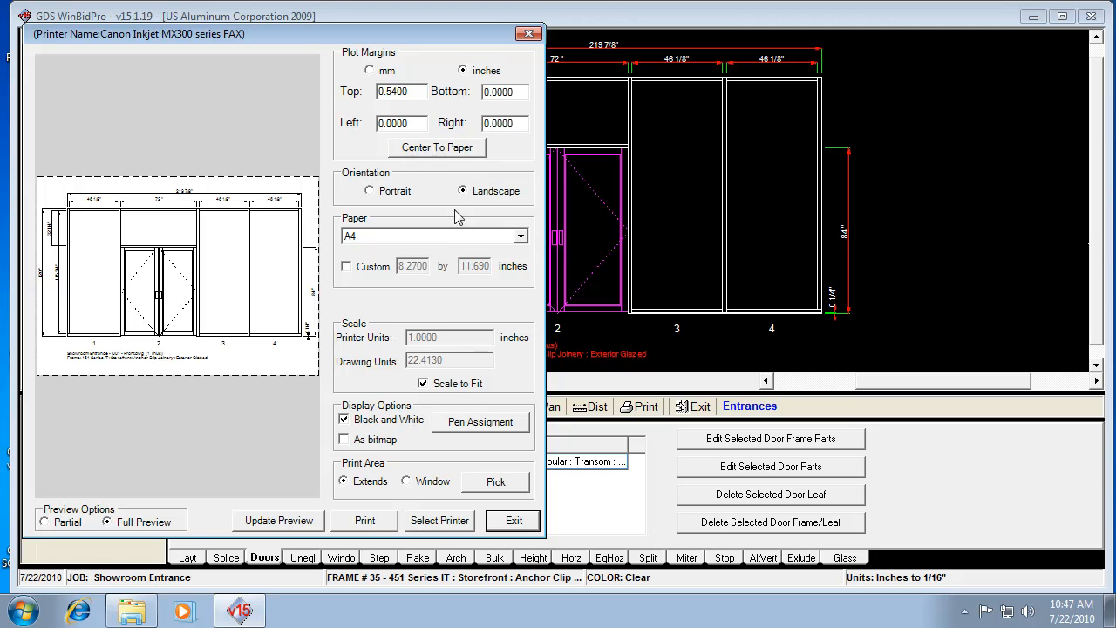
pyautogui.moveTo(408, 45); pyautogui.dragTo(715, 31)
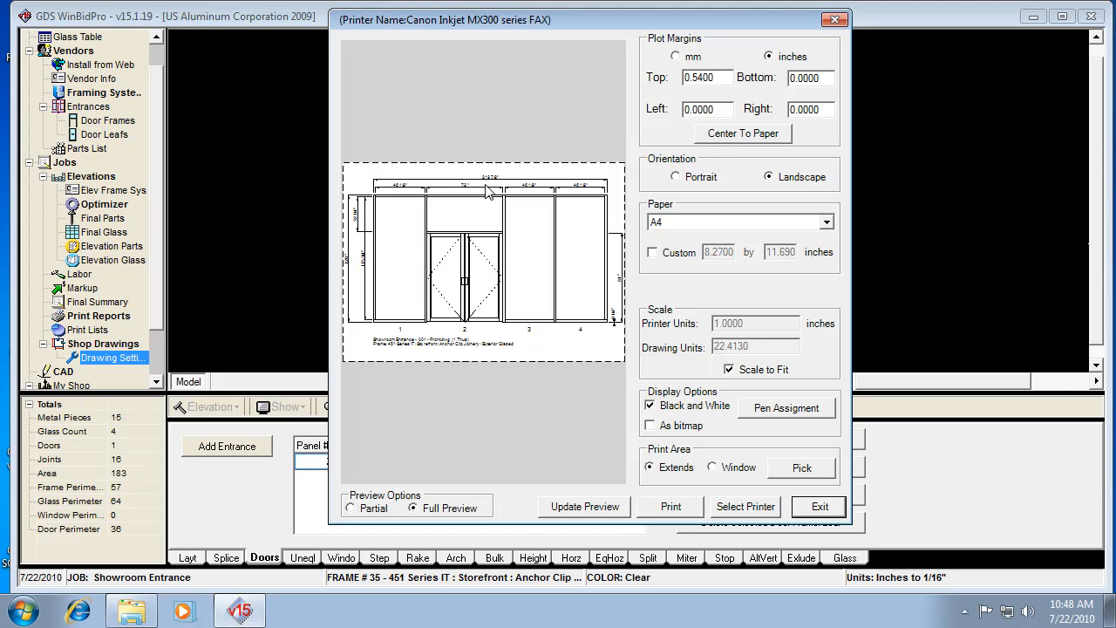
pyautogui.click(819, 506)
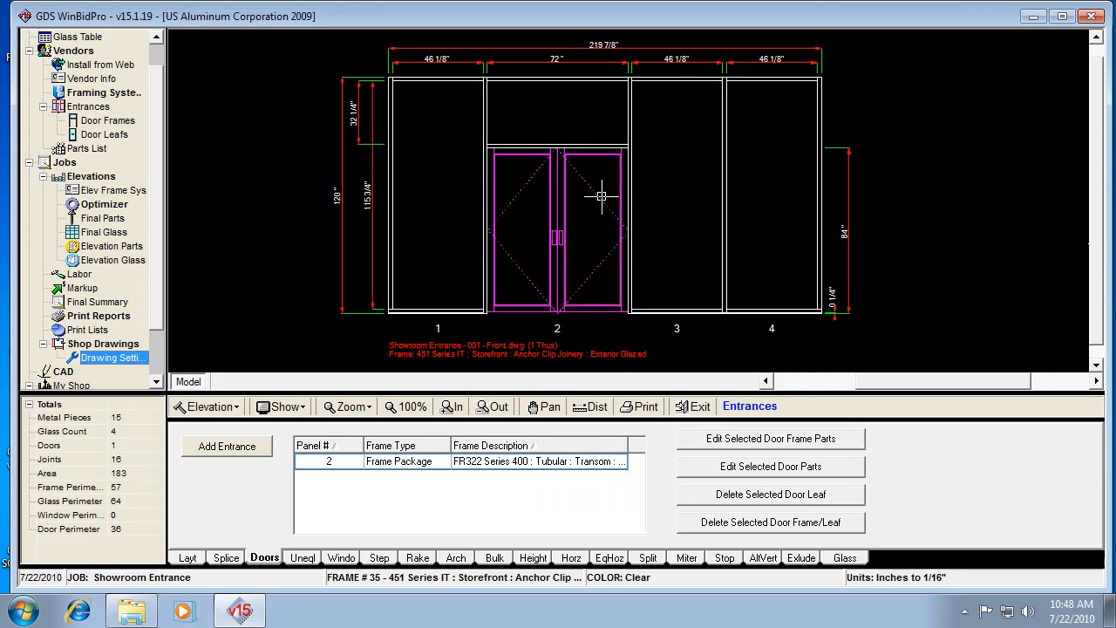
pyautogui.click(113, 319)
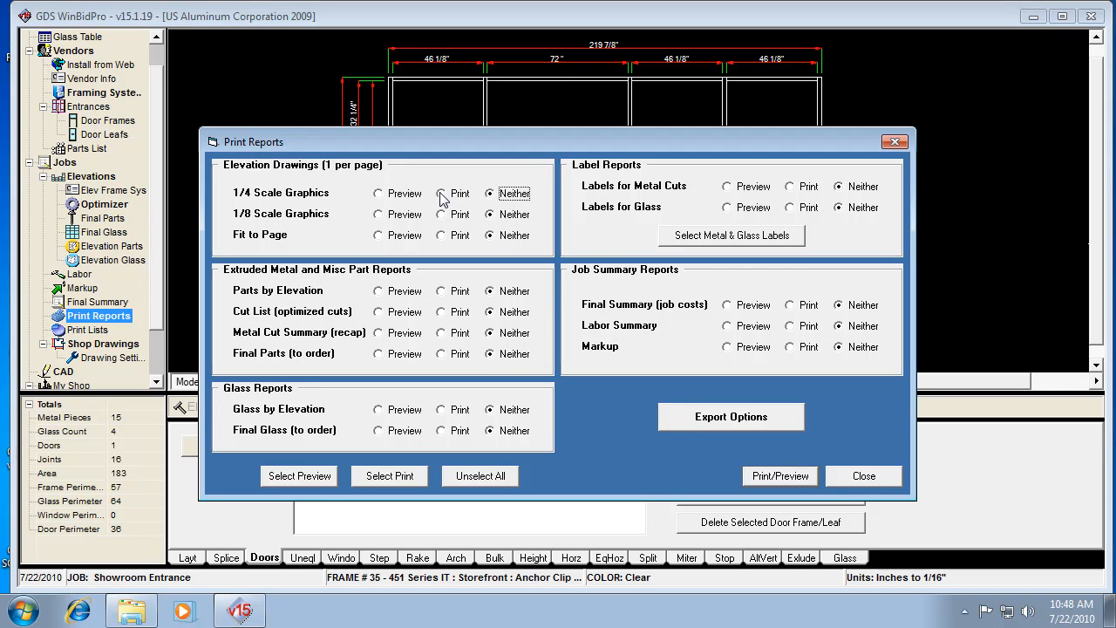
pyautogui.click(442, 199)
pyautogui.click(482, 479)
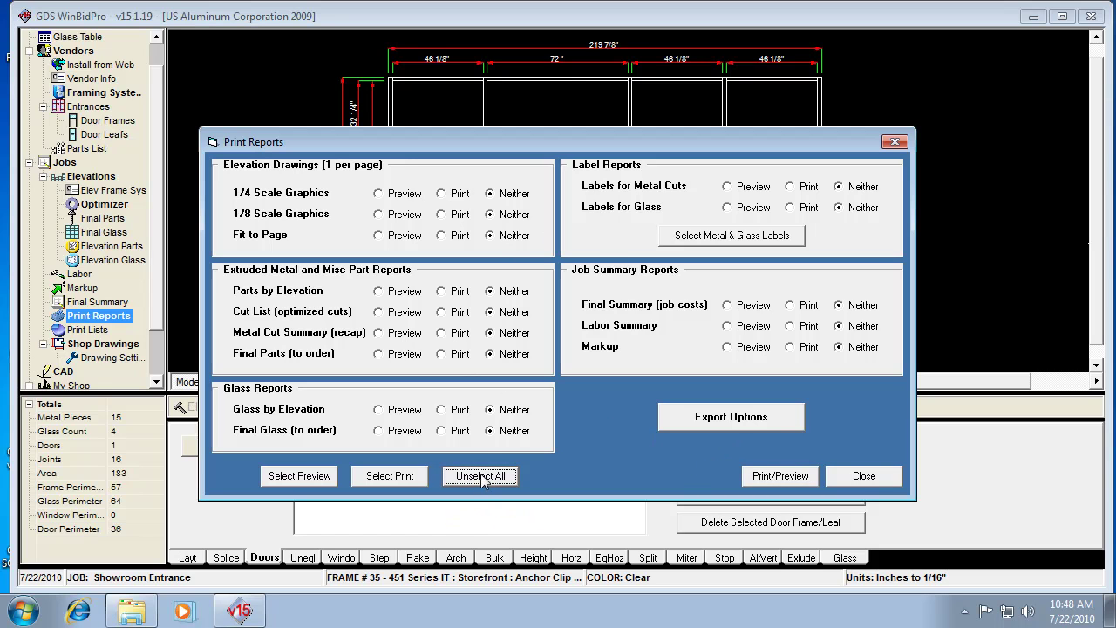
pyautogui.click(441, 194)
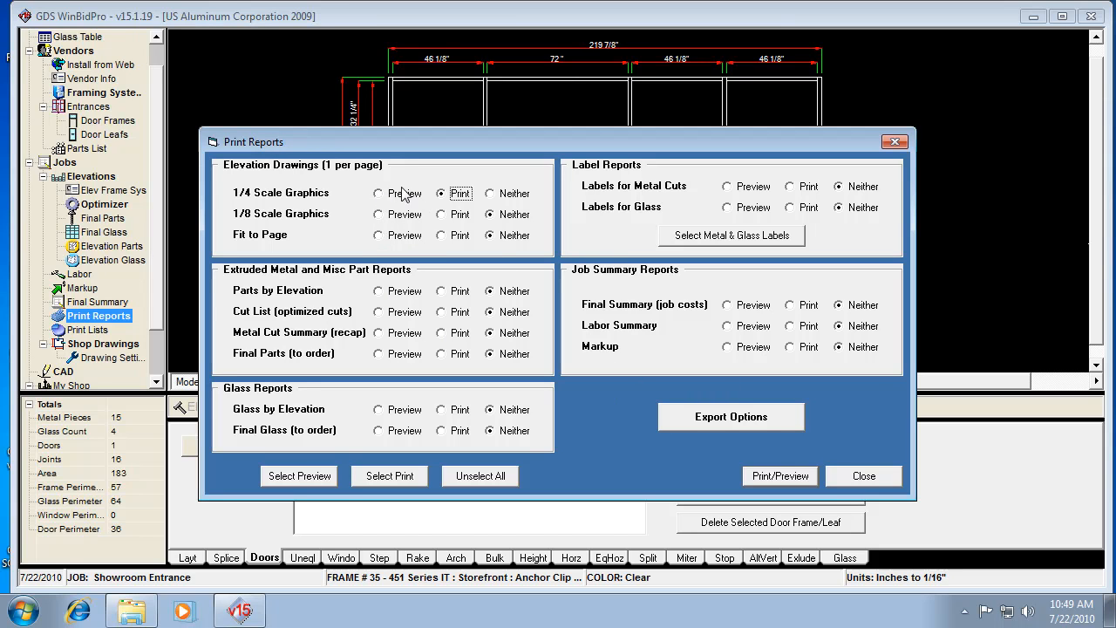
pyautogui.click(381, 195)
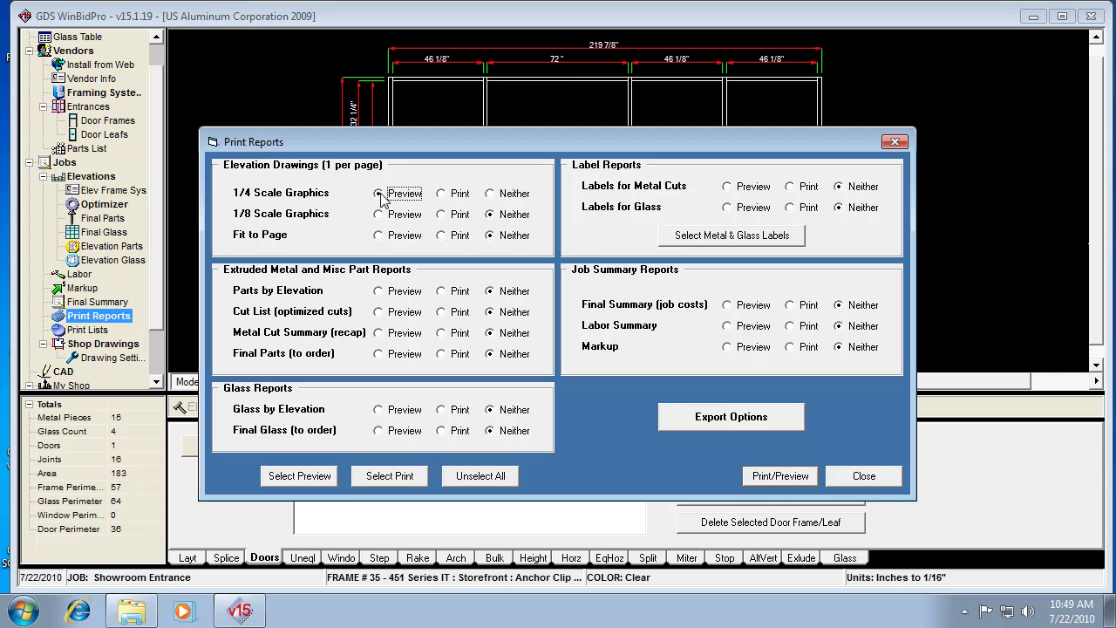
pyautogui.click(772, 478)
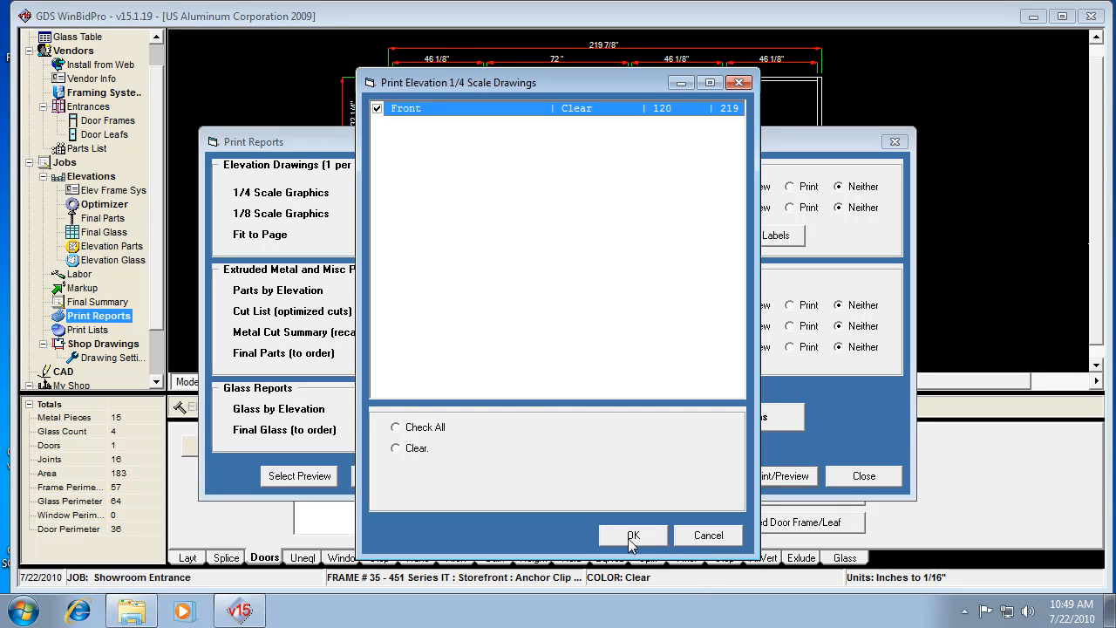
pyautogui.click(709, 535)
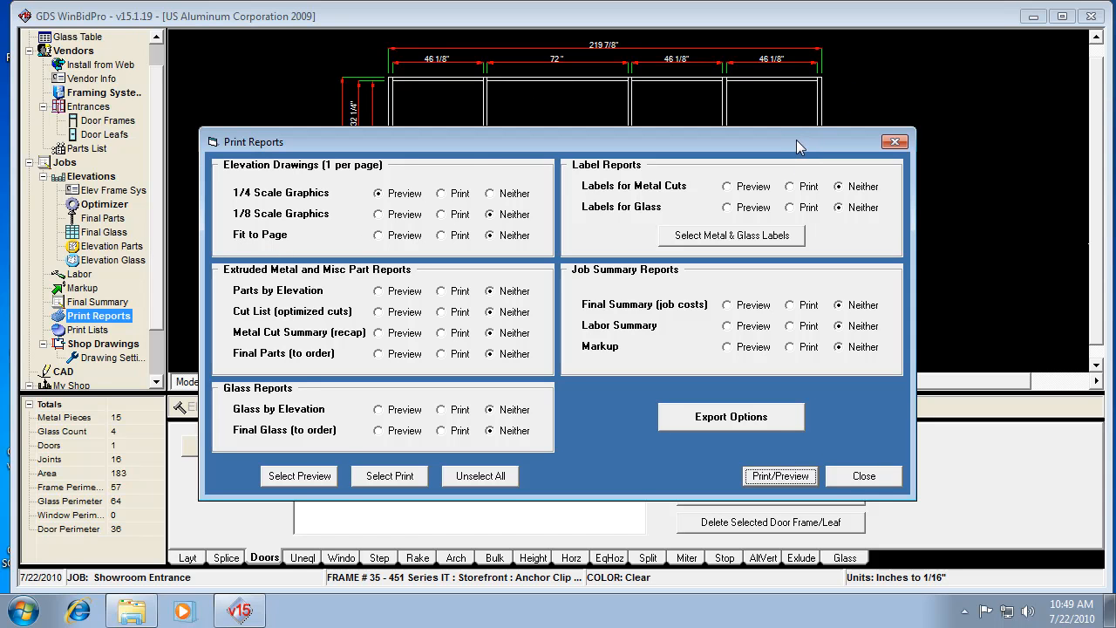
pyautogui.click(443, 202)
pyautogui.click(865, 477)
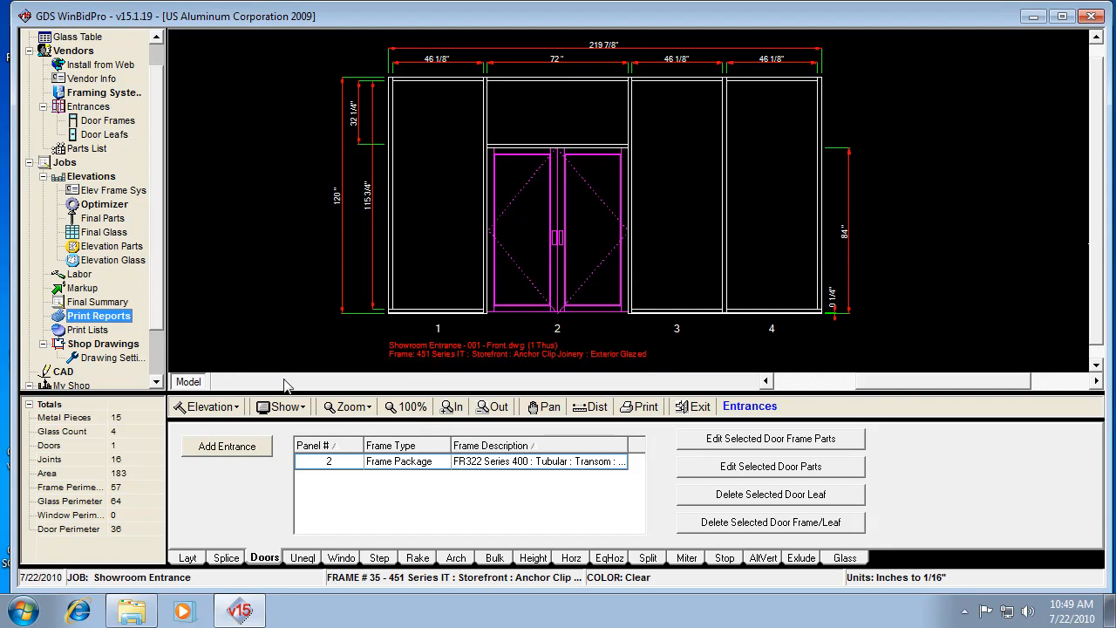
# Browse the shop drawing detail sets, return to the elevation set and start its print setup
pyautogui.click(102, 347)
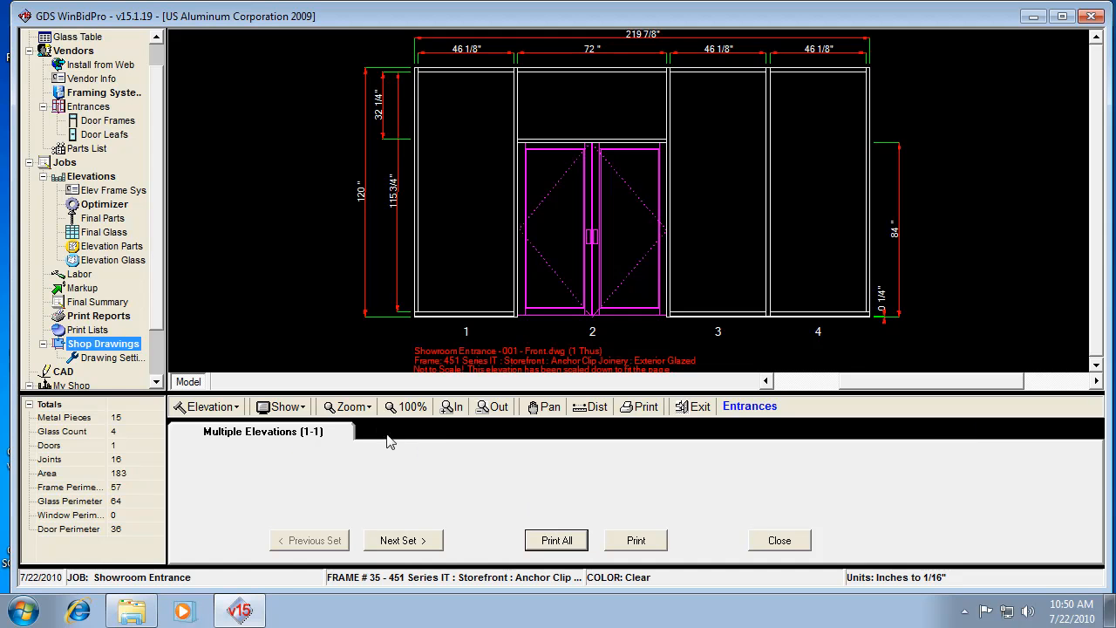
pyautogui.click(389, 540)
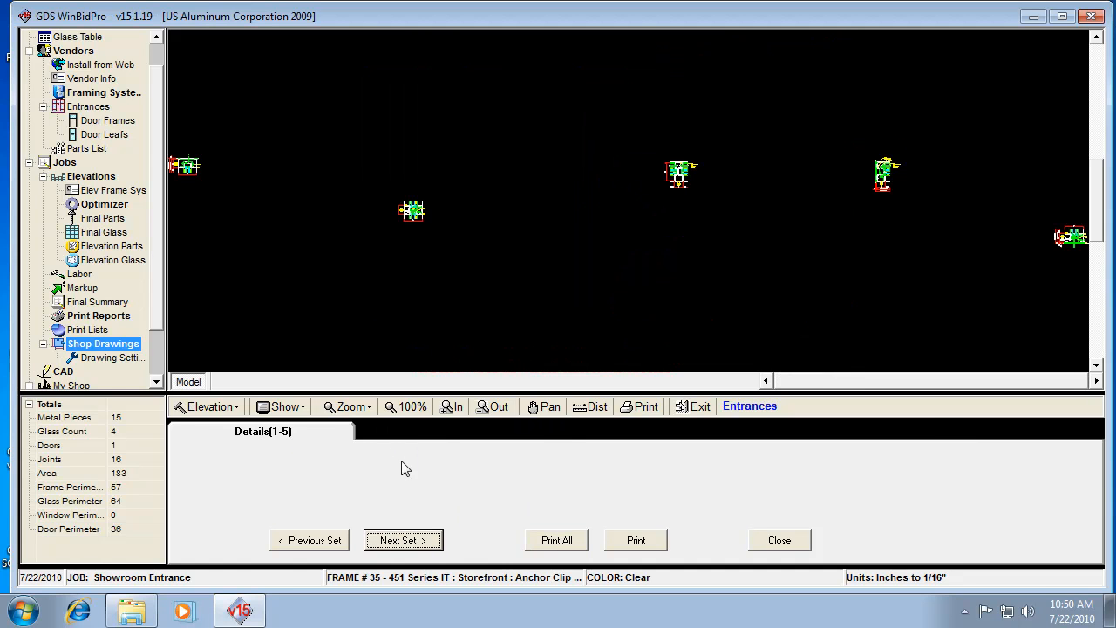
pyautogui.click(393, 541)
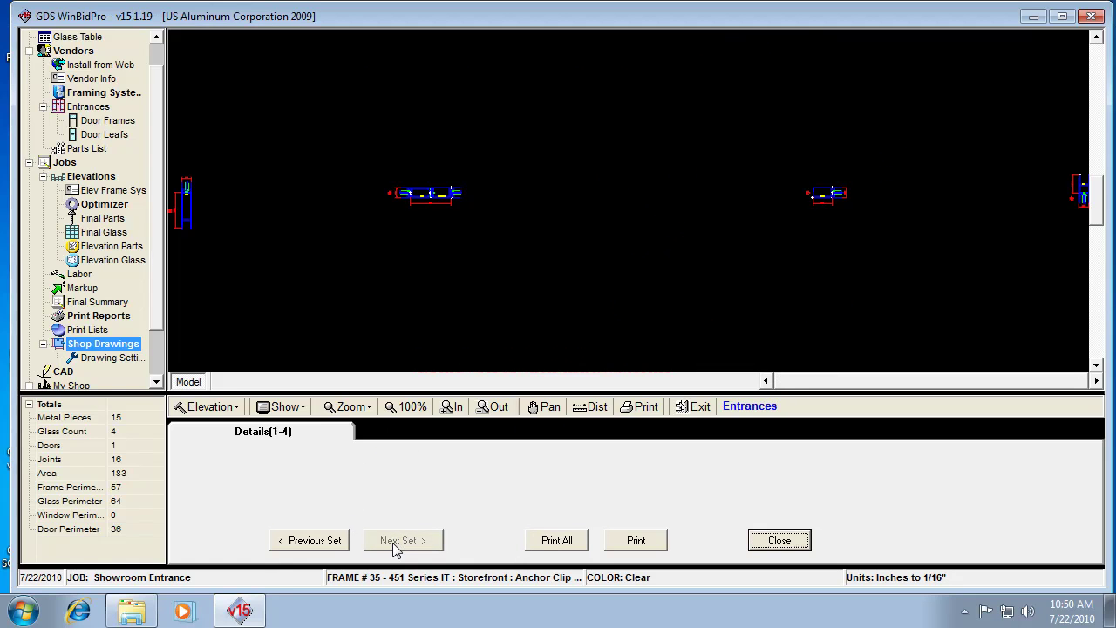
pyautogui.click(330, 543)
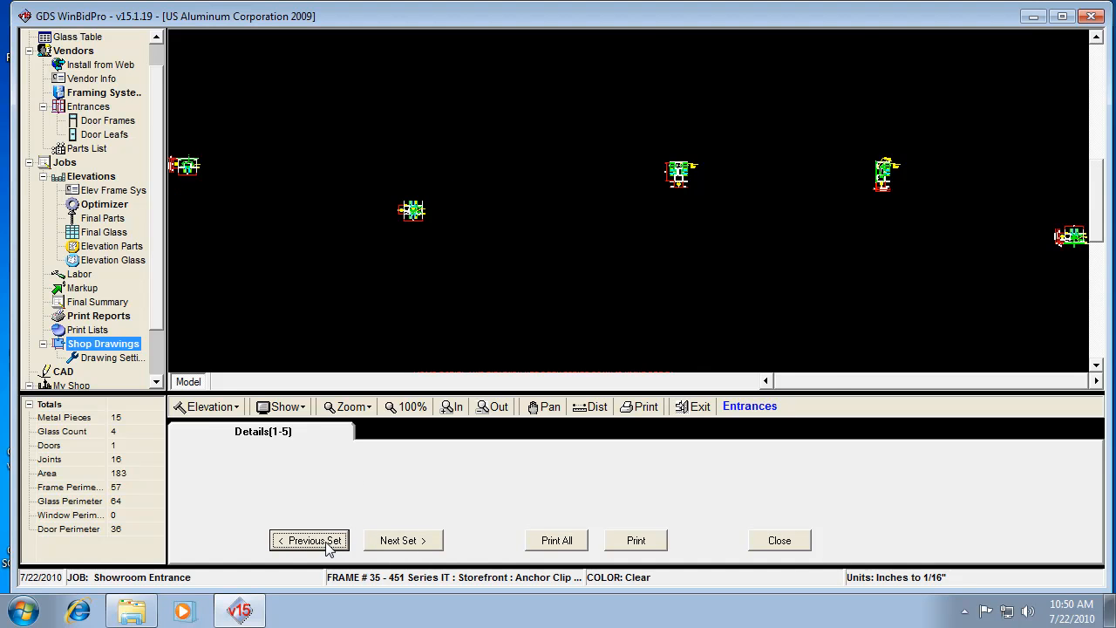
pyautogui.click(329, 543)
pyautogui.click(641, 542)
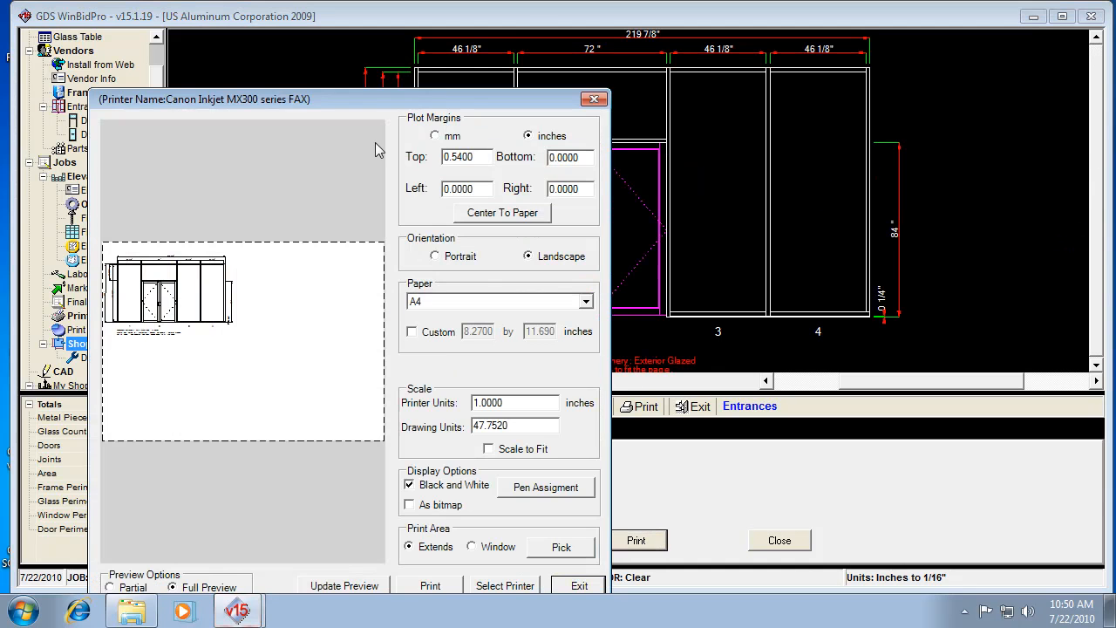
# Preview the elevation at 24 drawing units, centred on the page
pyautogui.moveTo(367, 104); pyautogui.dragTo(350, 29)
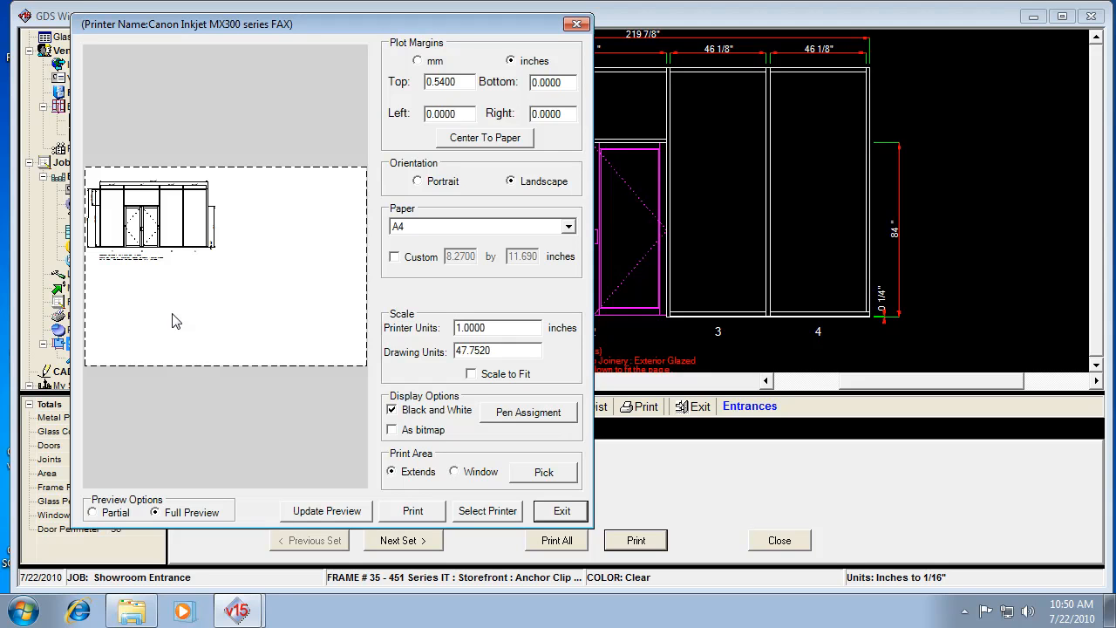
pyautogui.click(507, 349)
pyautogui.moveTo(507, 350); pyautogui.dragTo(436, 342)
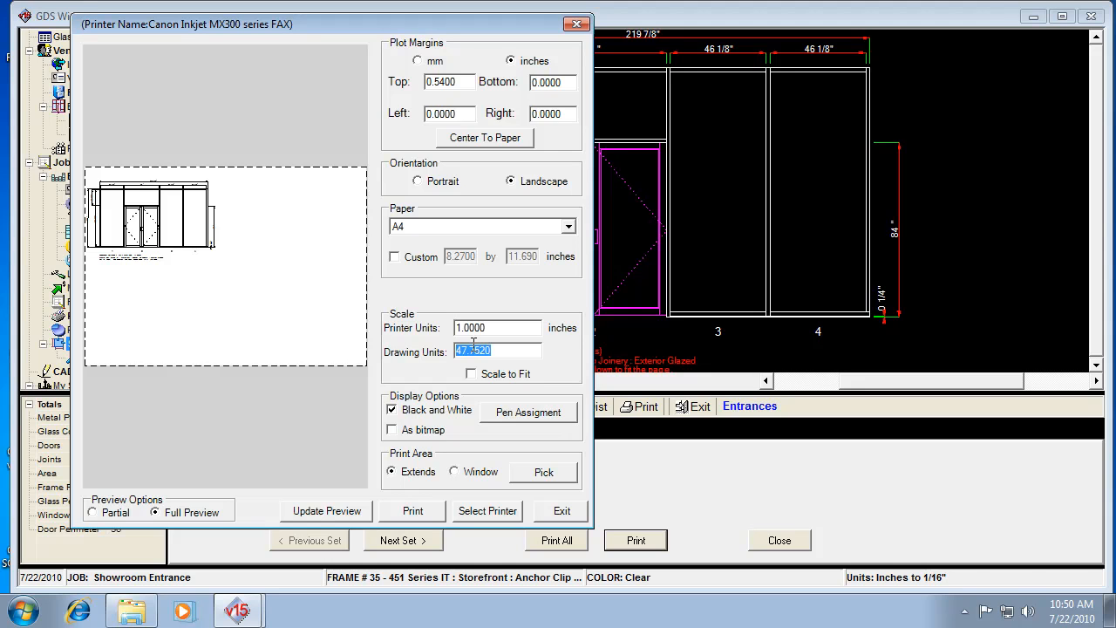
pyautogui.write('24')
pyautogui.click(326, 510)
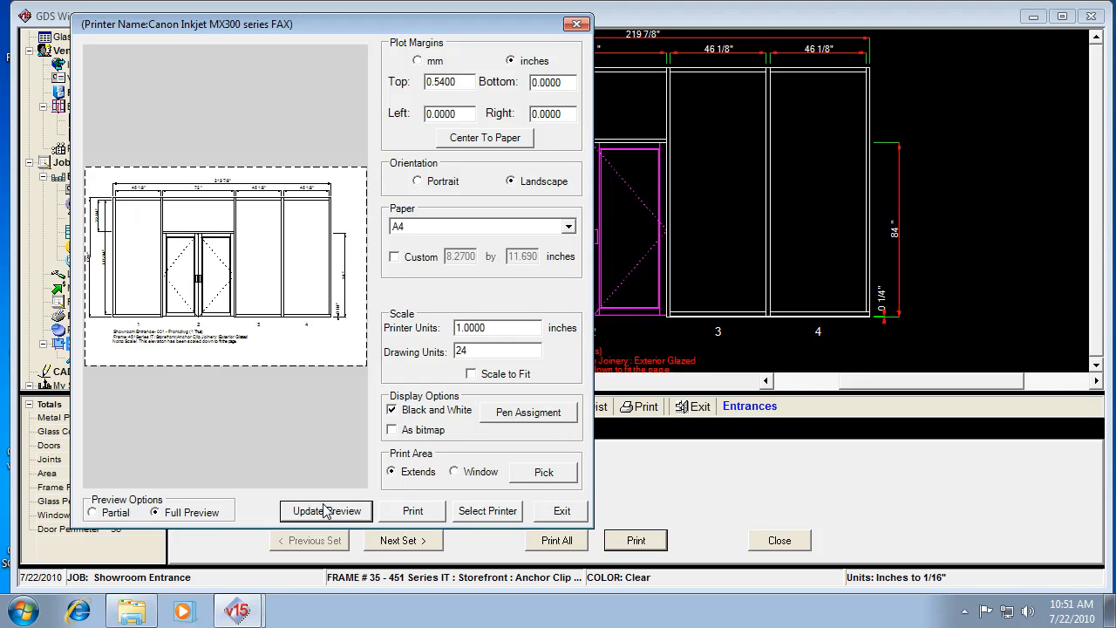
pyautogui.click(469, 145)
pyautogui.click(468, 144)
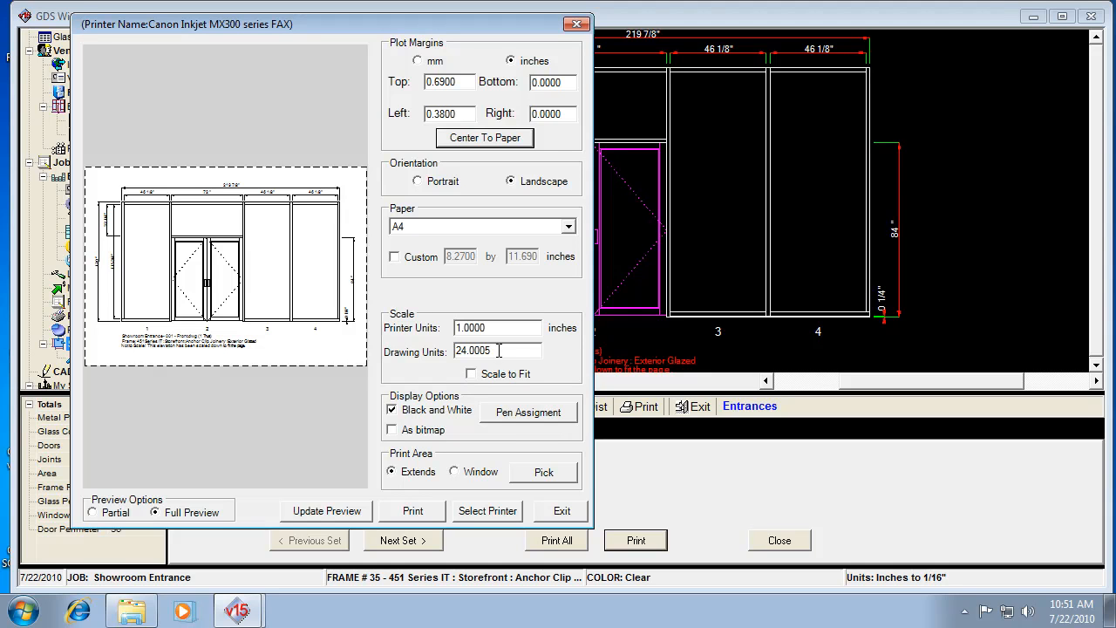
# Preview the elevation at 95 drawing units, centred on the page
pyautogui.moveTo(492, 352); pyautogui.dragTo(460, 342)
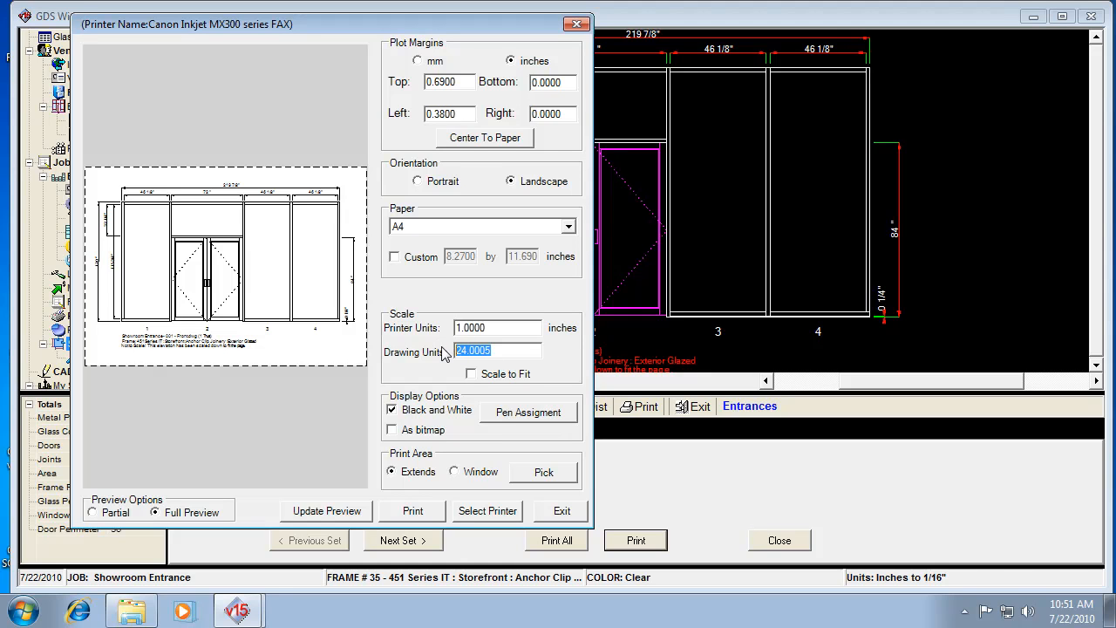
pyautogui.write('95.5')
pyautogui.click(315, 517)
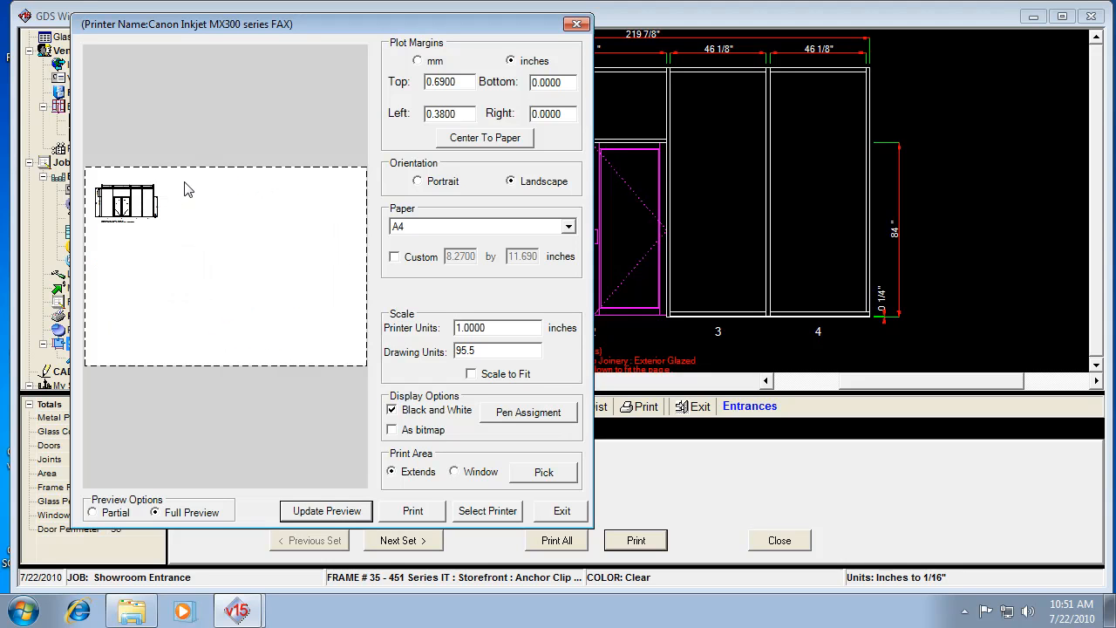
pyautogui.click(474, 141)
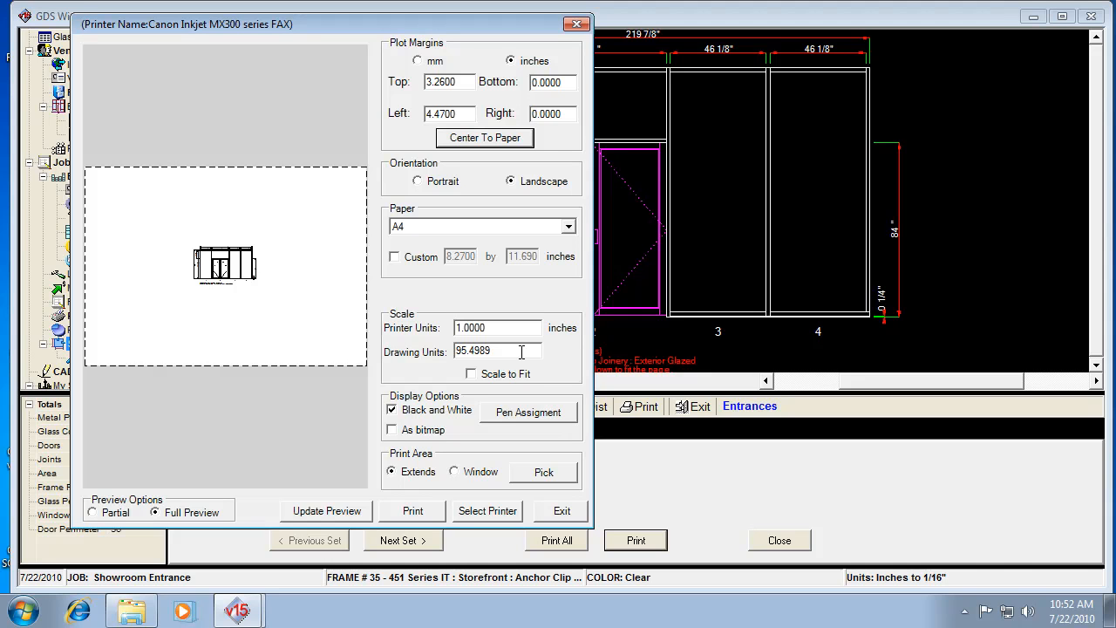
# Preview the elevation at 47 drawing units centred, then leave the preview and print set
pyautogui.moveTo(502, 351); pyautogui.dragTo(460, 335)
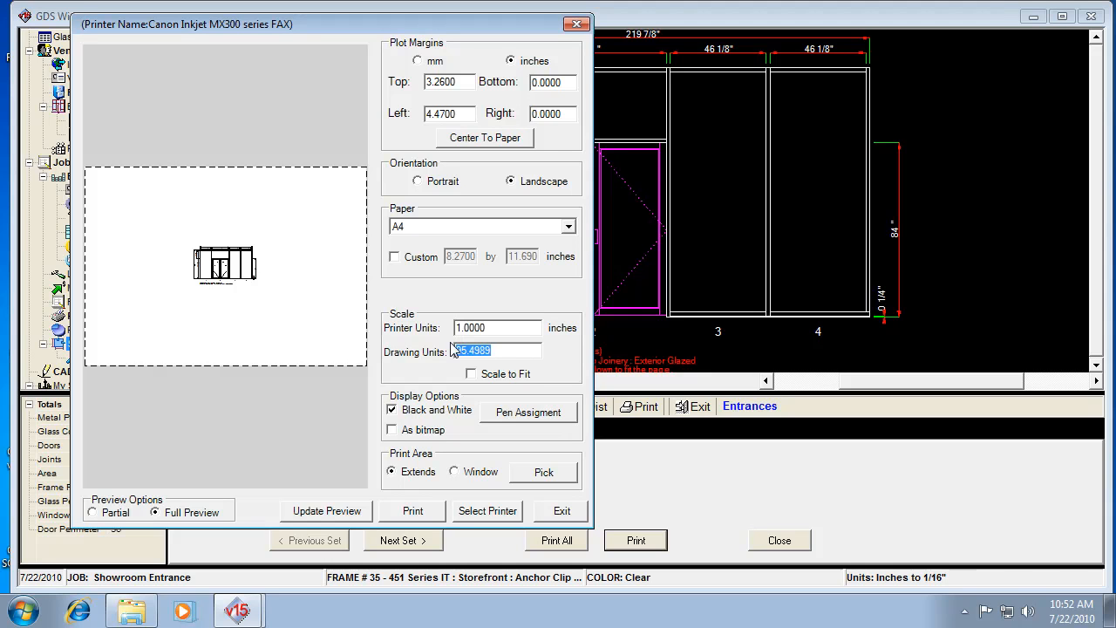
pyautogui.write('47')
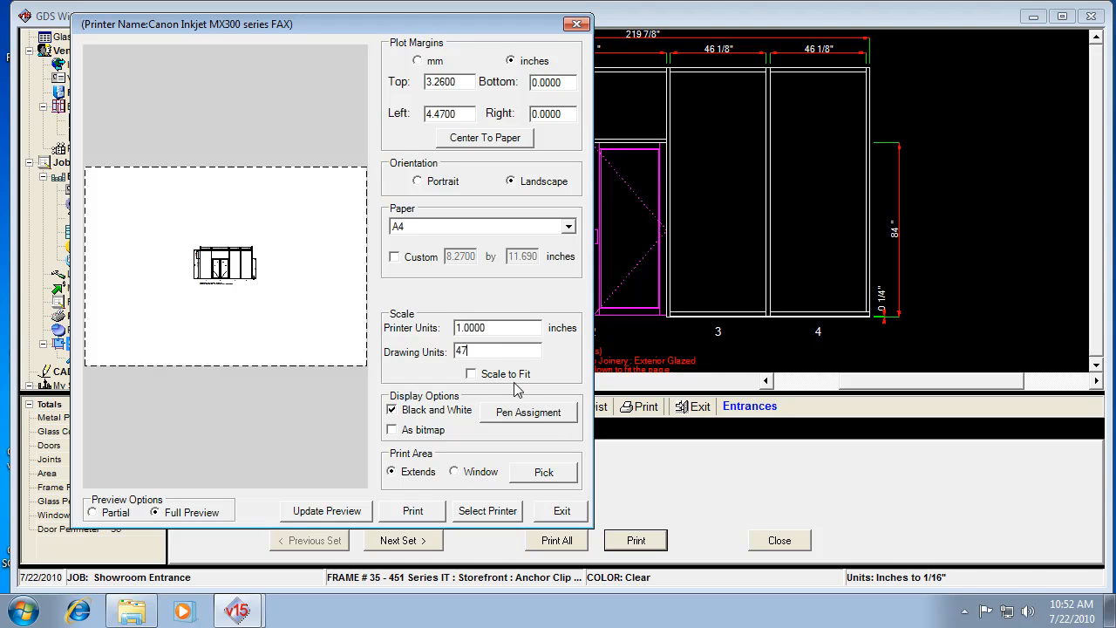
pyautogui.click(320, 516)
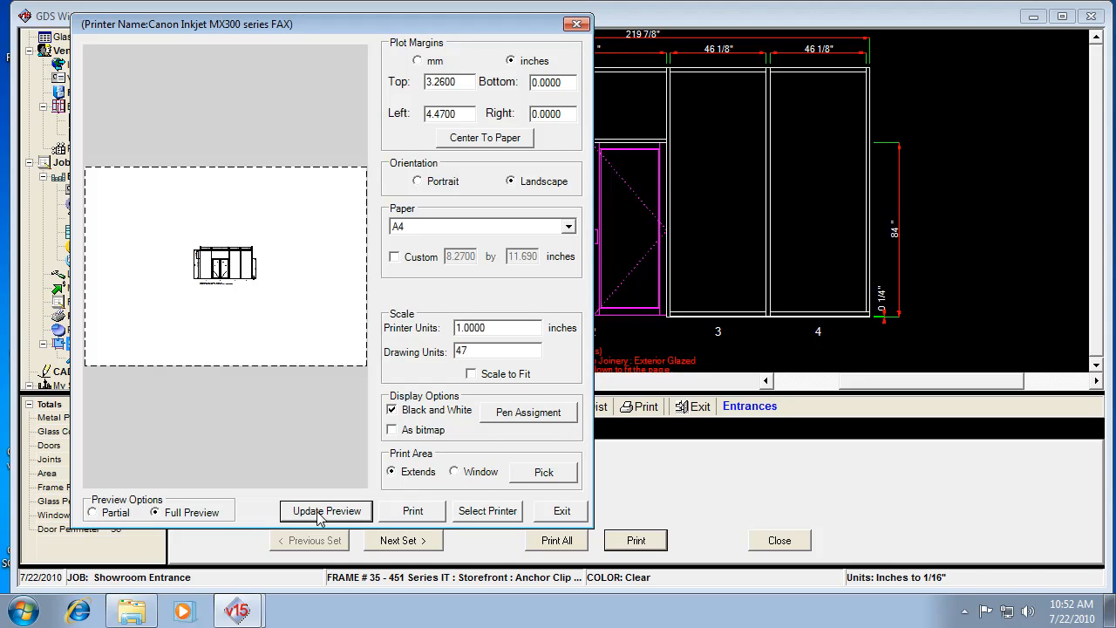
pyautogui.click(457, 142)
pyautogui.click(459, 142)
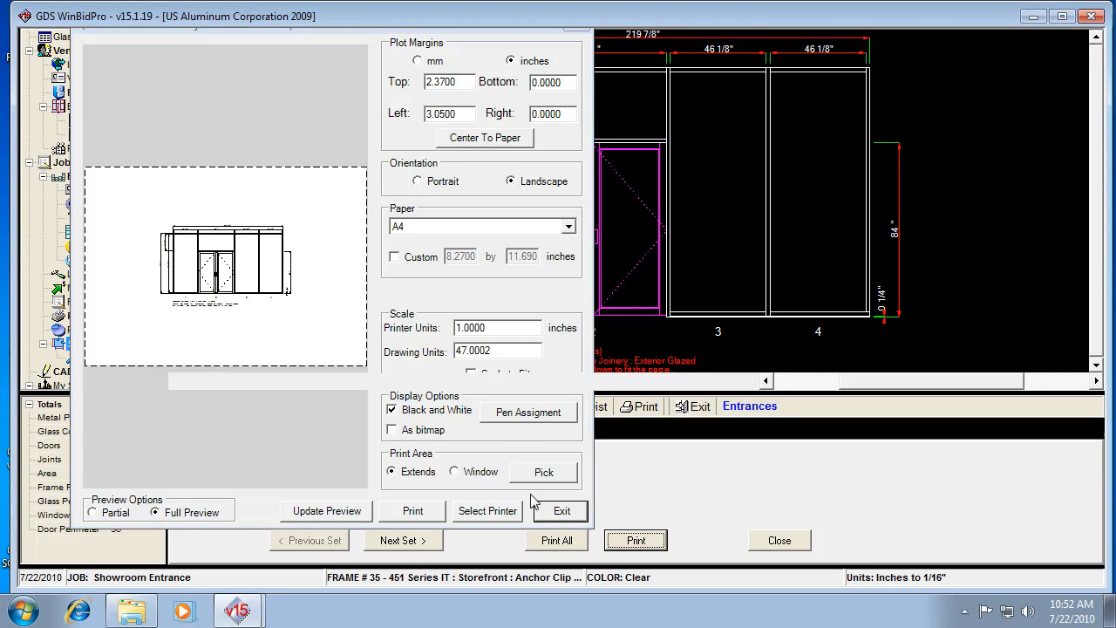
pyautogui.click(561, 511)
pyautogui.click(781, 542)
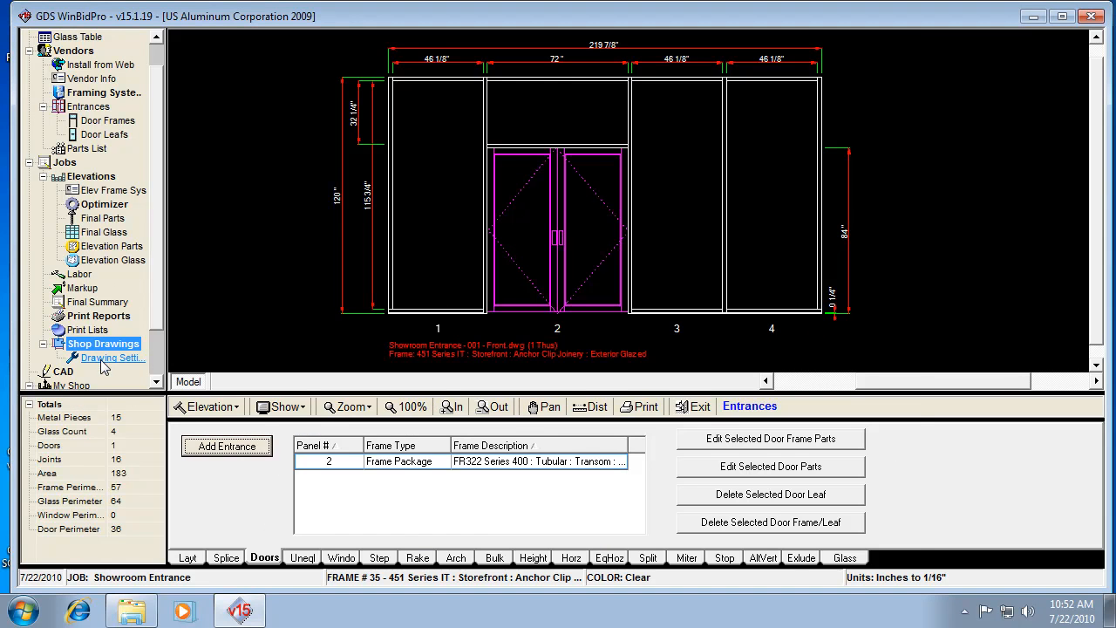
# Set the elevation print/plot scale to 3/8 inch and return to the shop drawings set
pyautogui.click(105, 358)
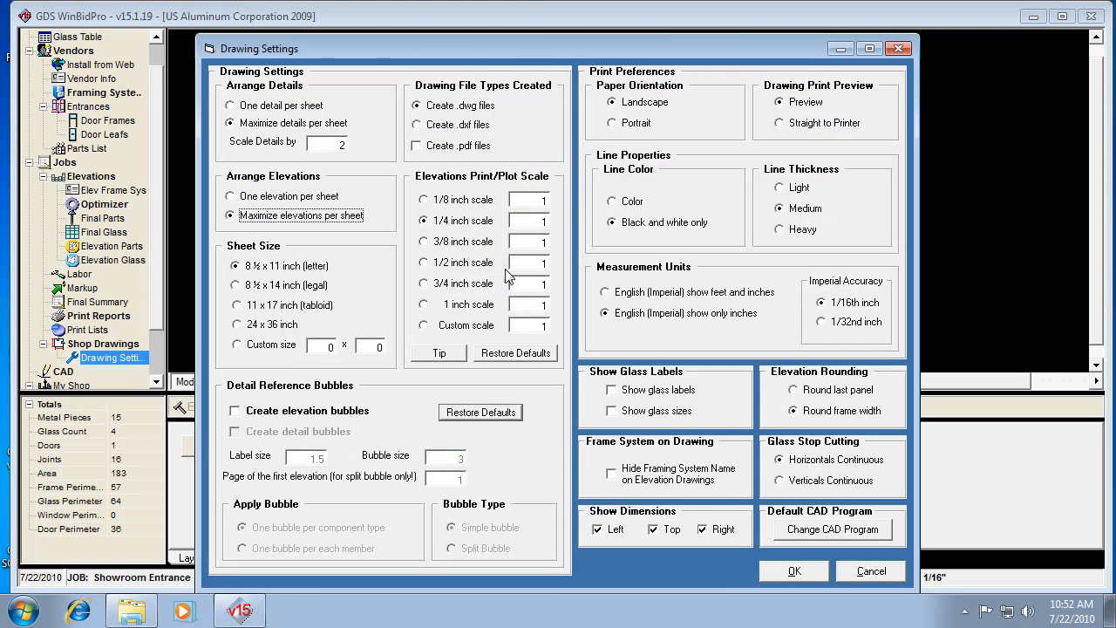
pyautogui.click(424, 245)
pyautogui.click(795, 573)
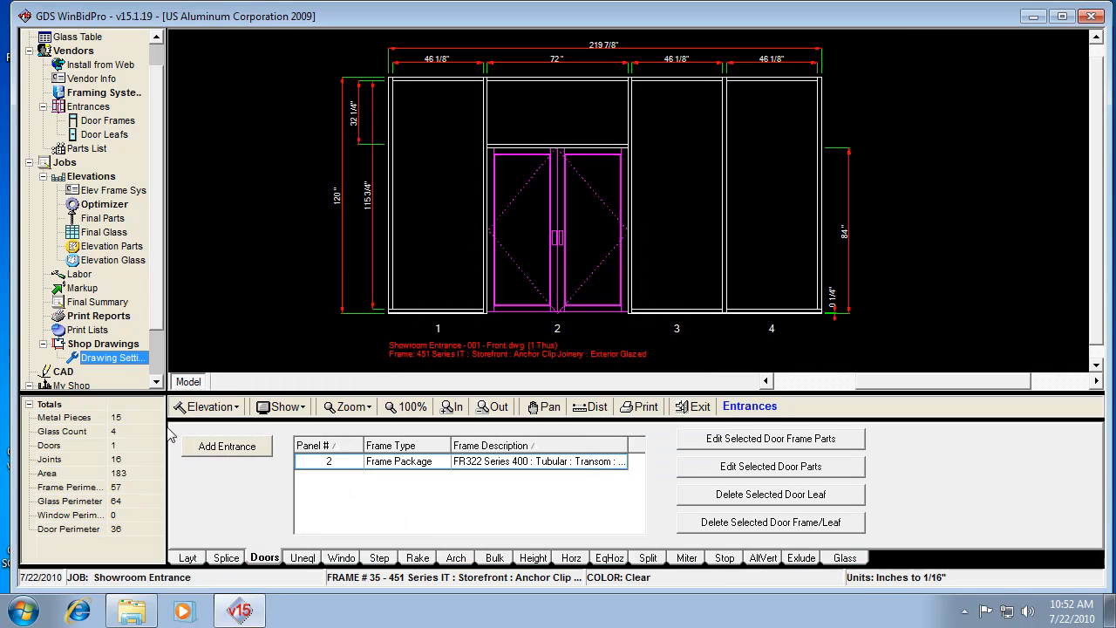
pyautogui.click(123, 345)
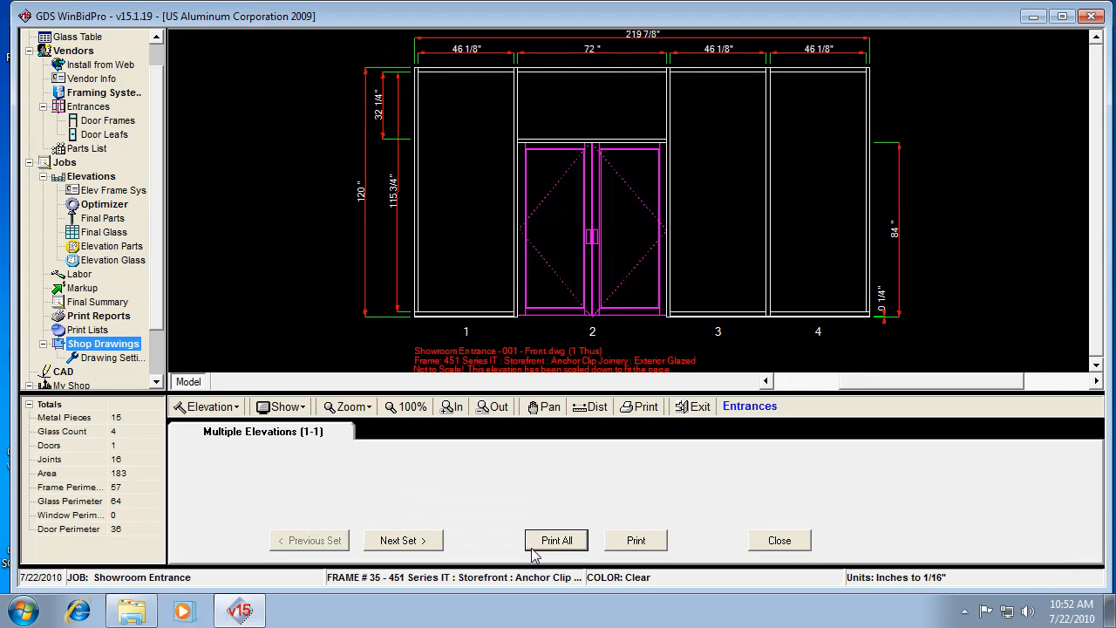
pyautogui.click(636, 543)
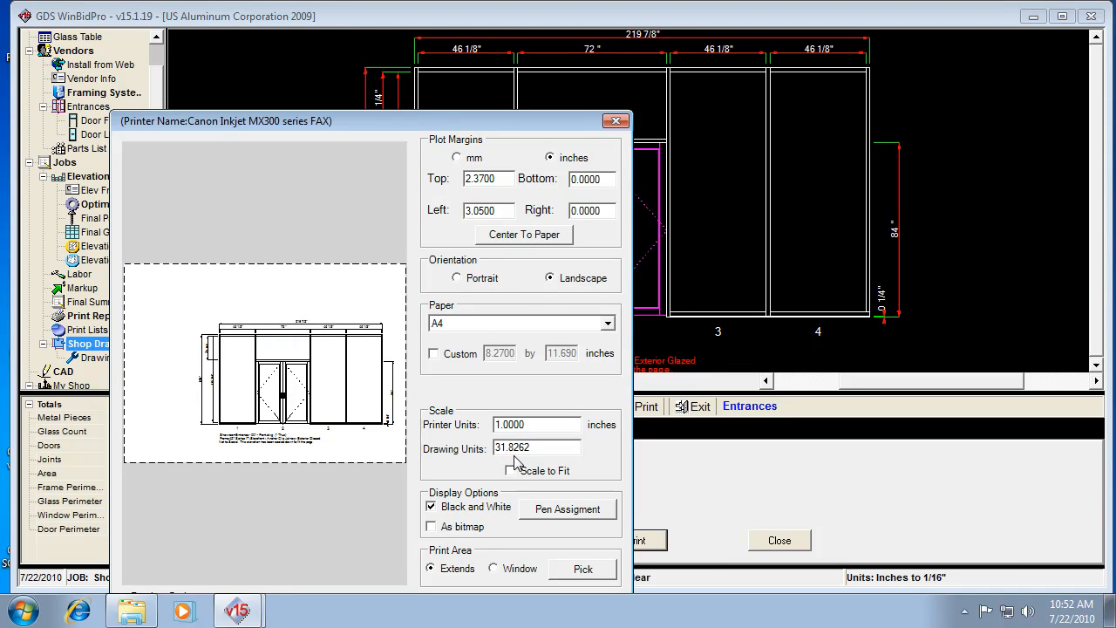
pyautogui.click(545, 242)
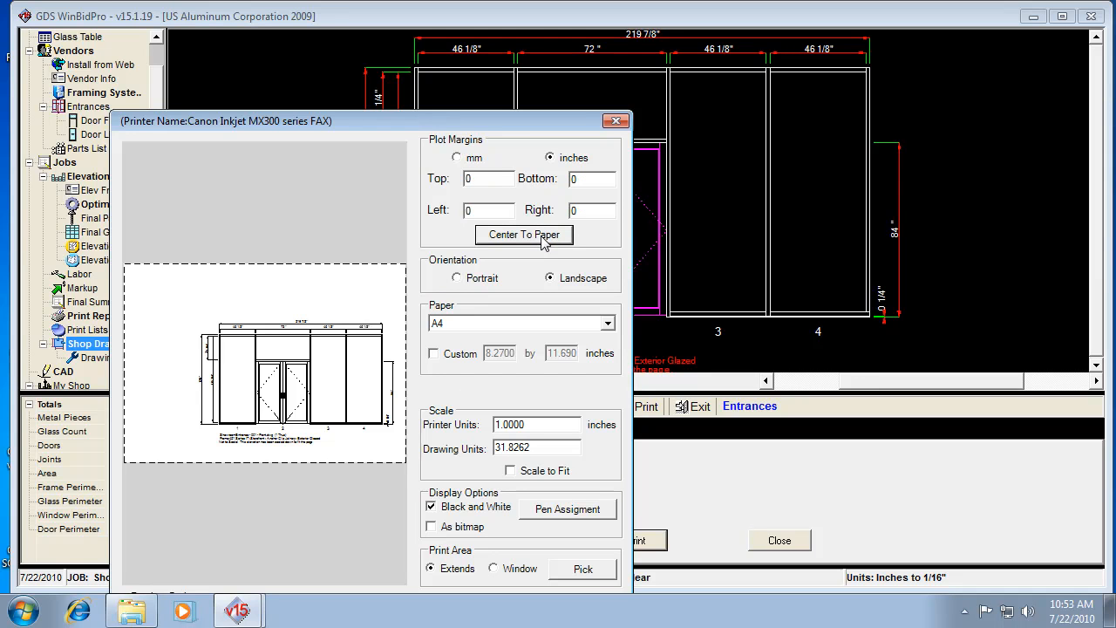
pyautogui.moveTo(499, 124); pyautogui.dragTo(517, 18)
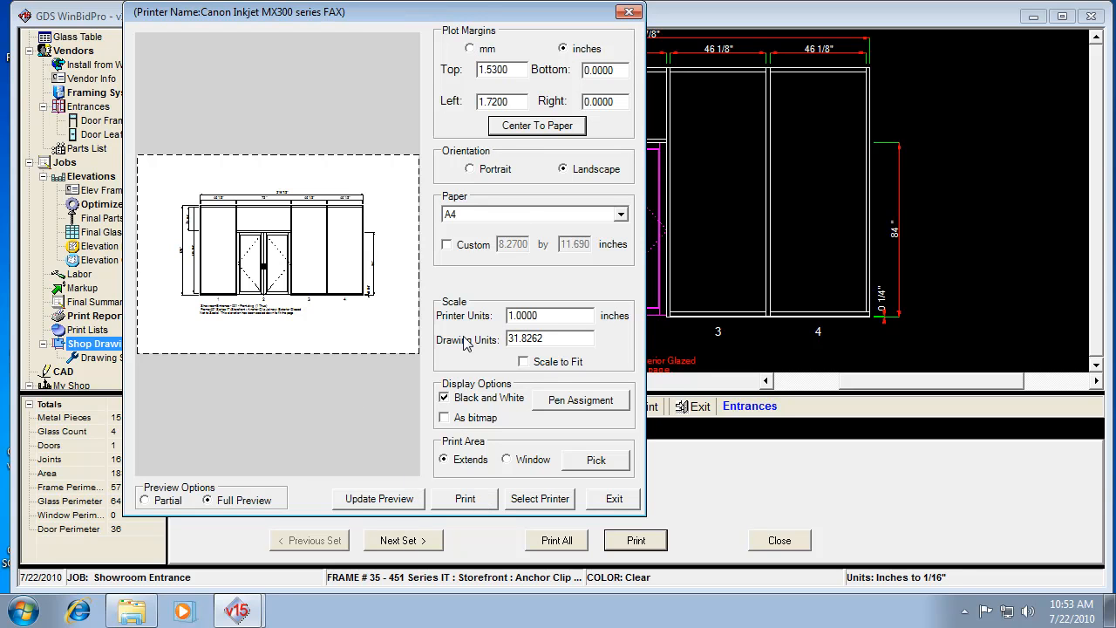
pyautogui.click(615, 500)
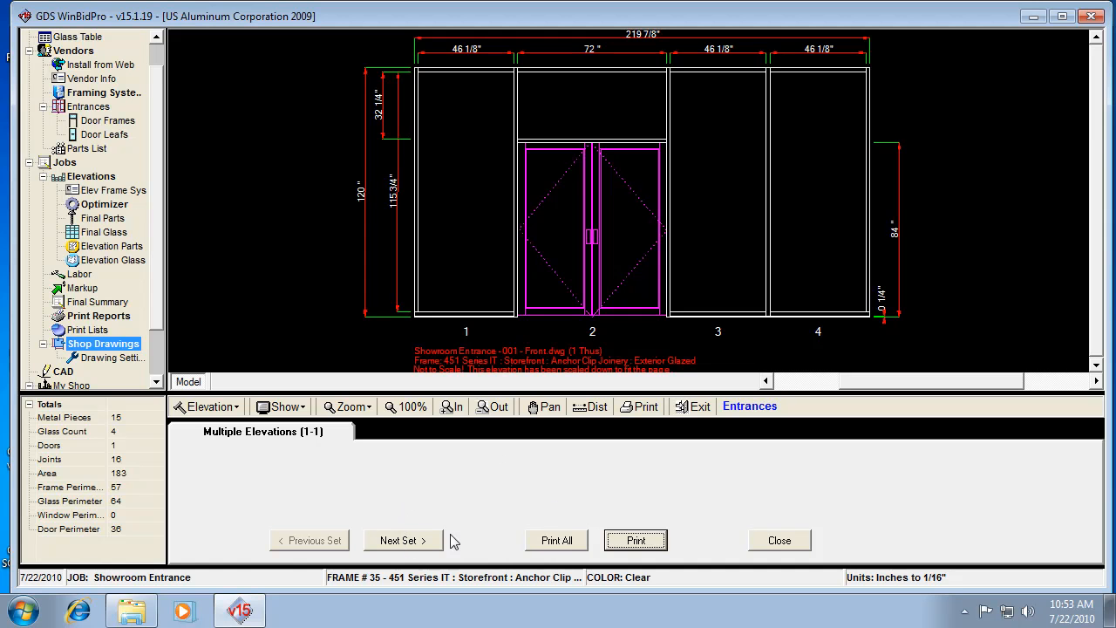
# Set one detail per sheet and 1/4 inch elevation scale, then reopen the shop drawings
pyautogui.click(779, 545)
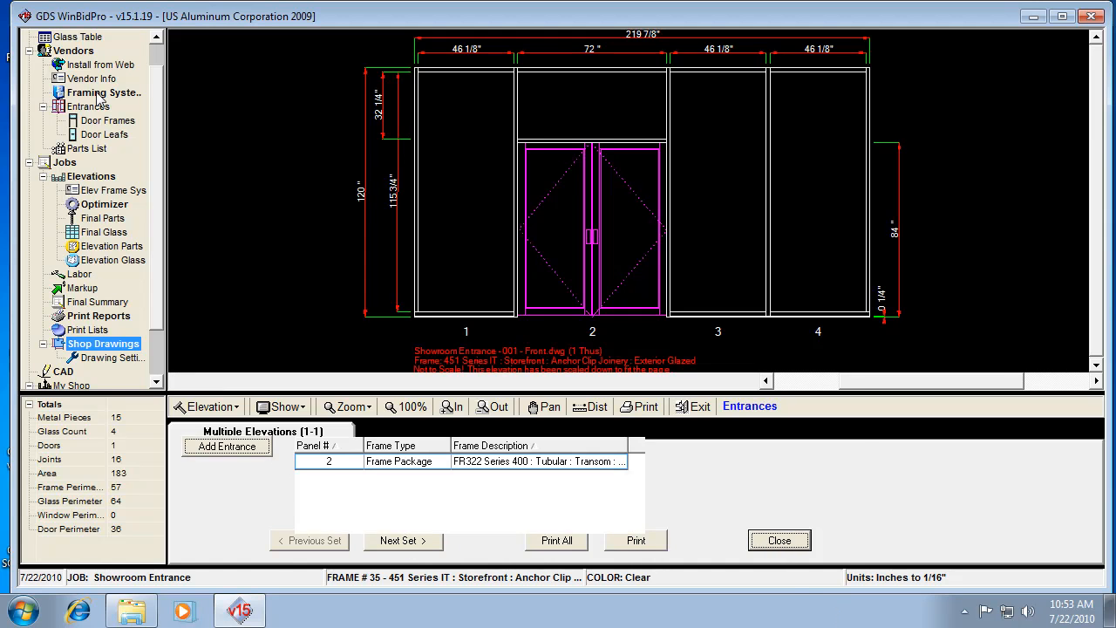
pyautogui.click(94, 359)
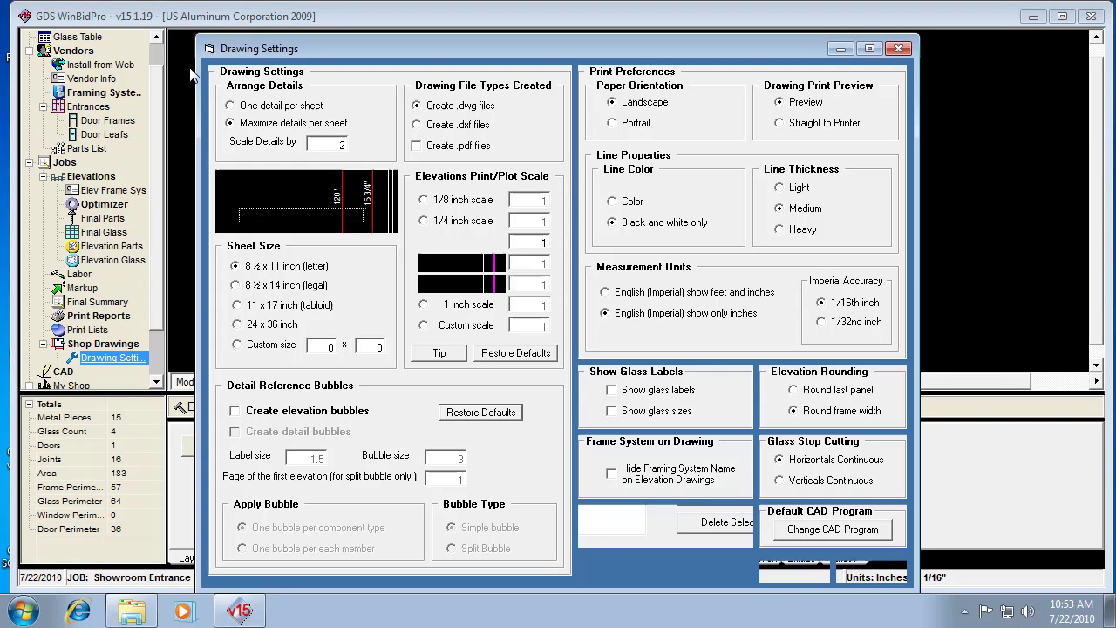
pyautogui.click(253, 106)
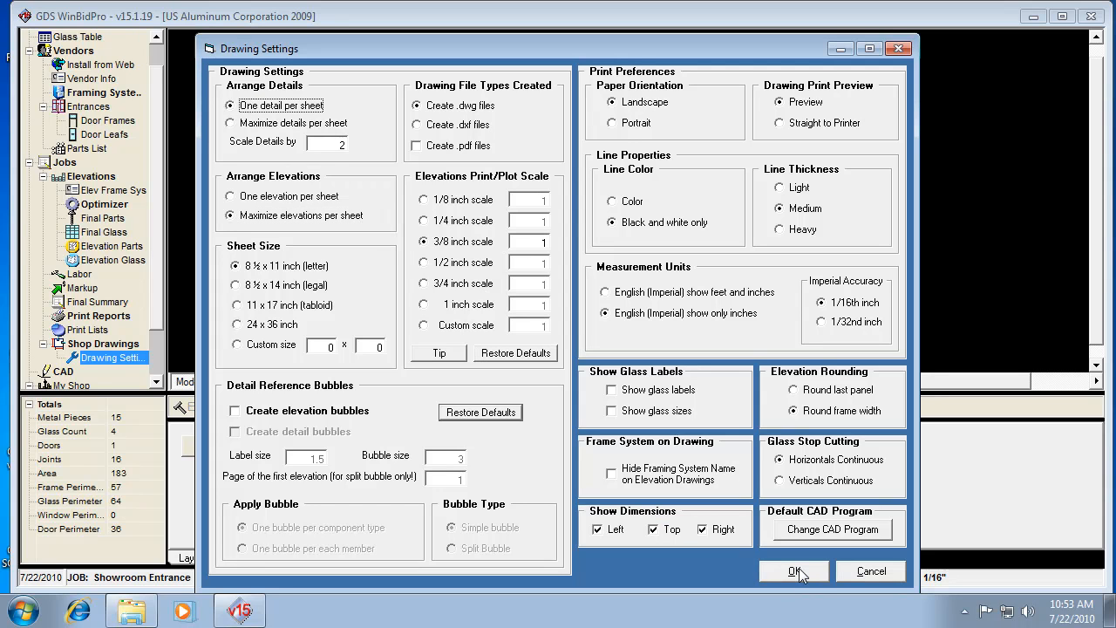
pyautogui.click(425, 222)
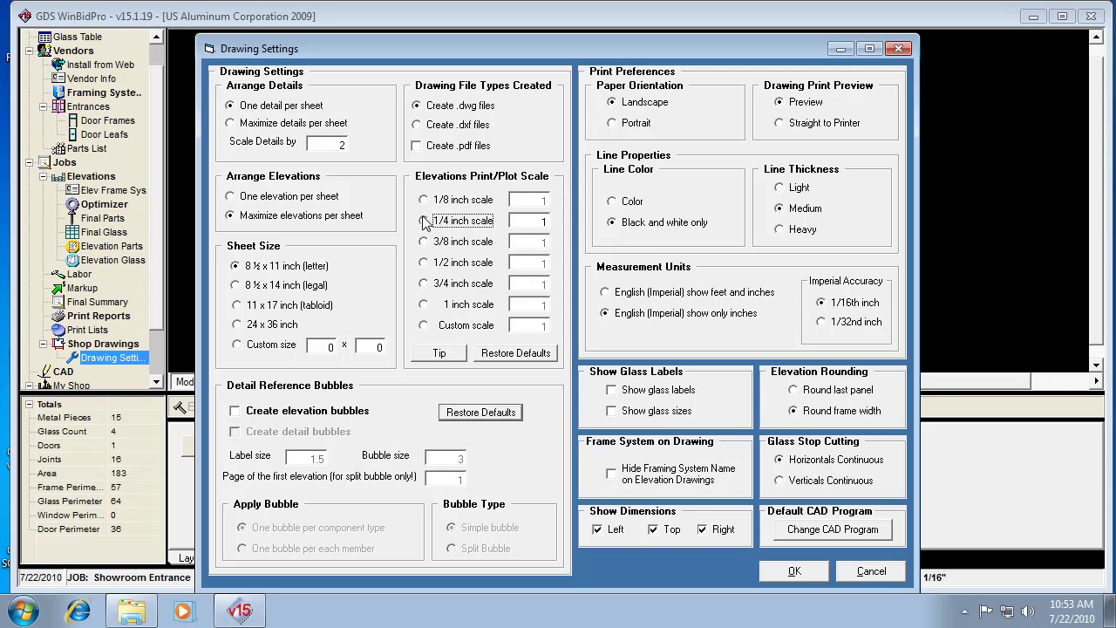
pyautogui.click(799, 570)
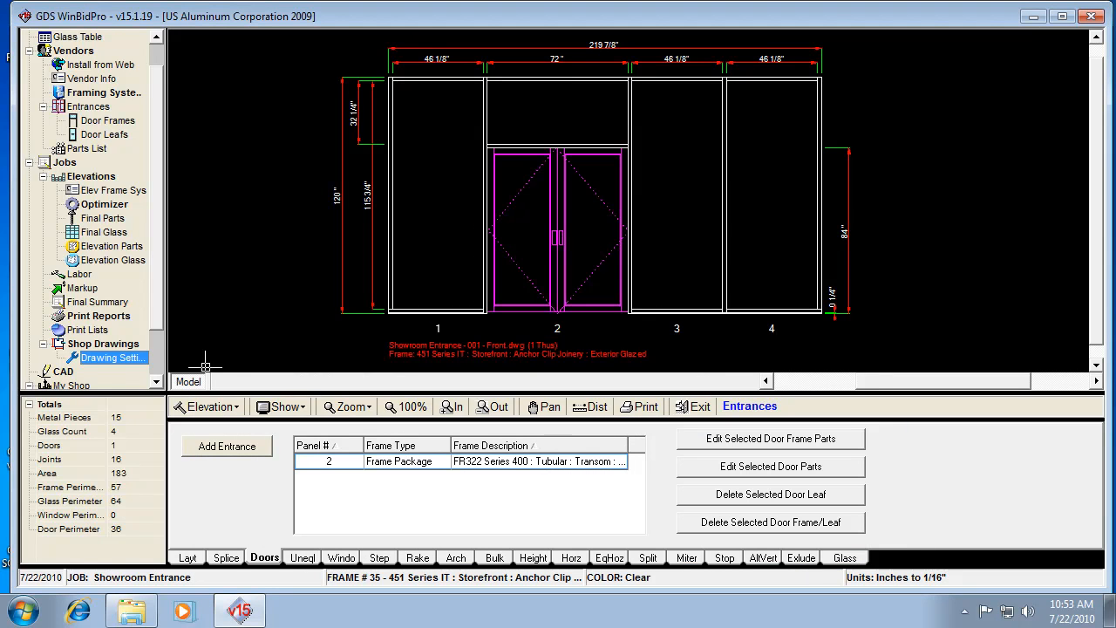
pyautogui.click(110, 345)
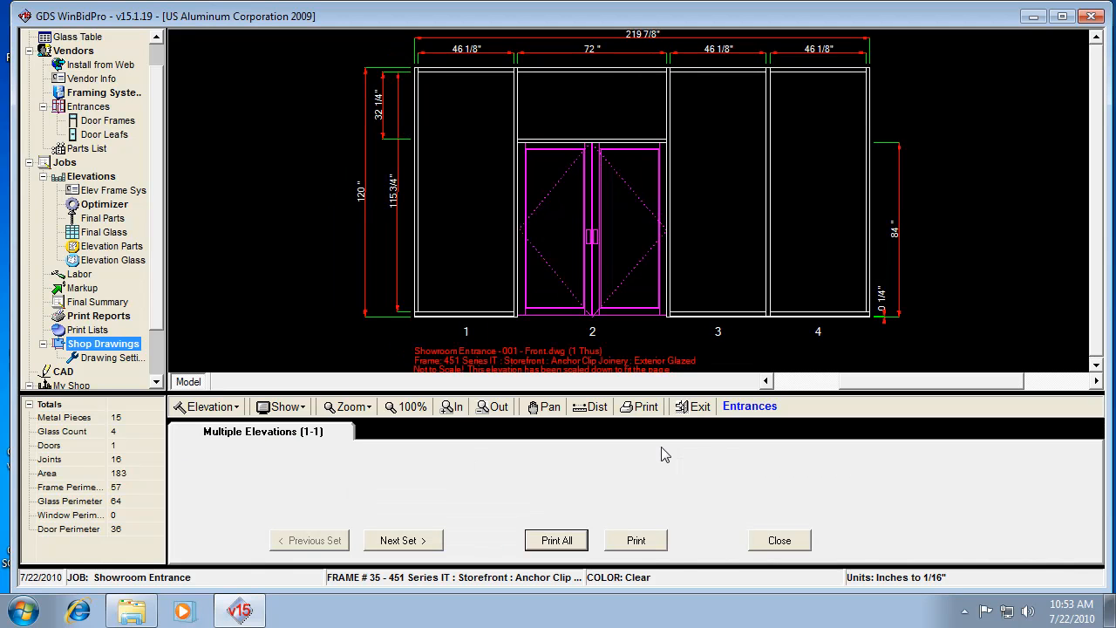
# Move to the head detail set and bring up its print setup
pyautogui.click(411, 548)
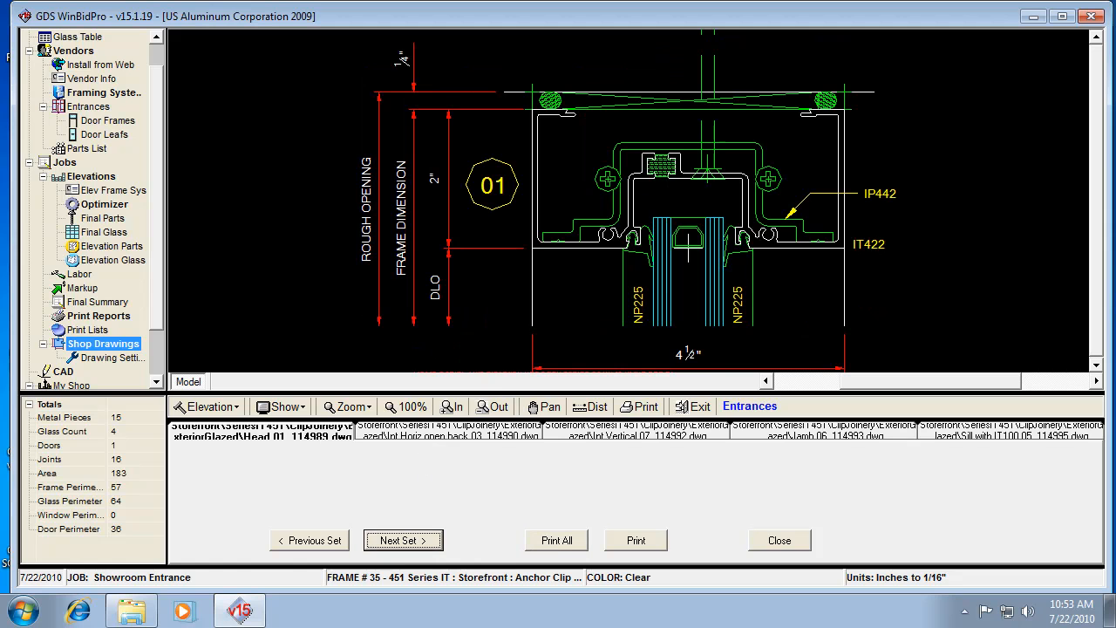
pyautogui.click(644, 542)
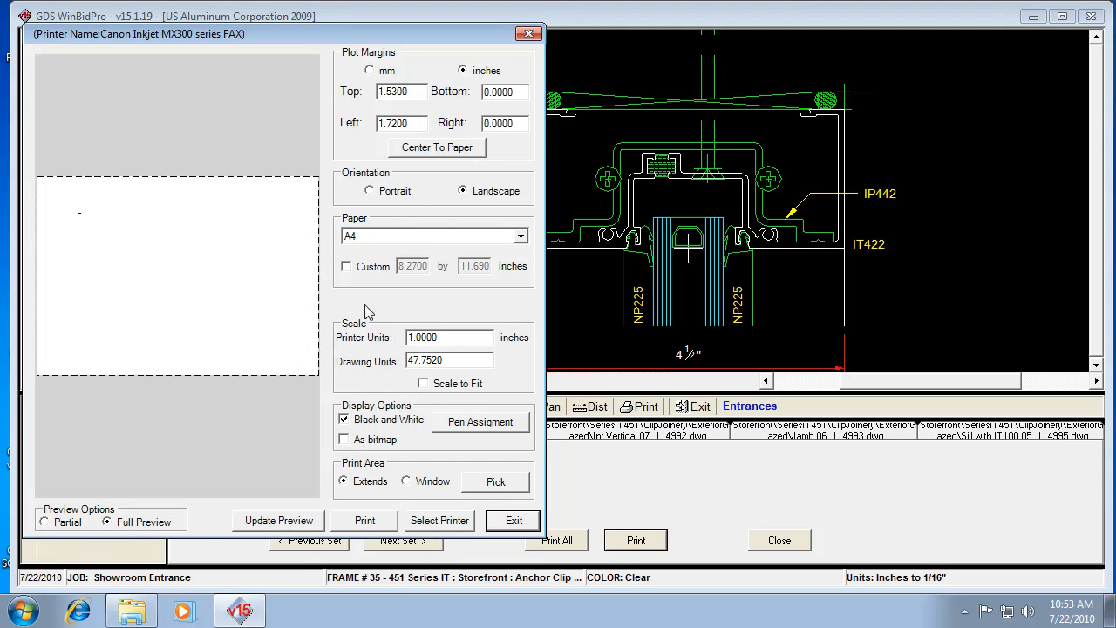
# Turn off Scale to Fit and preview the head detail at 2, then 10 drawing units
pyautogui.click(447, 387)
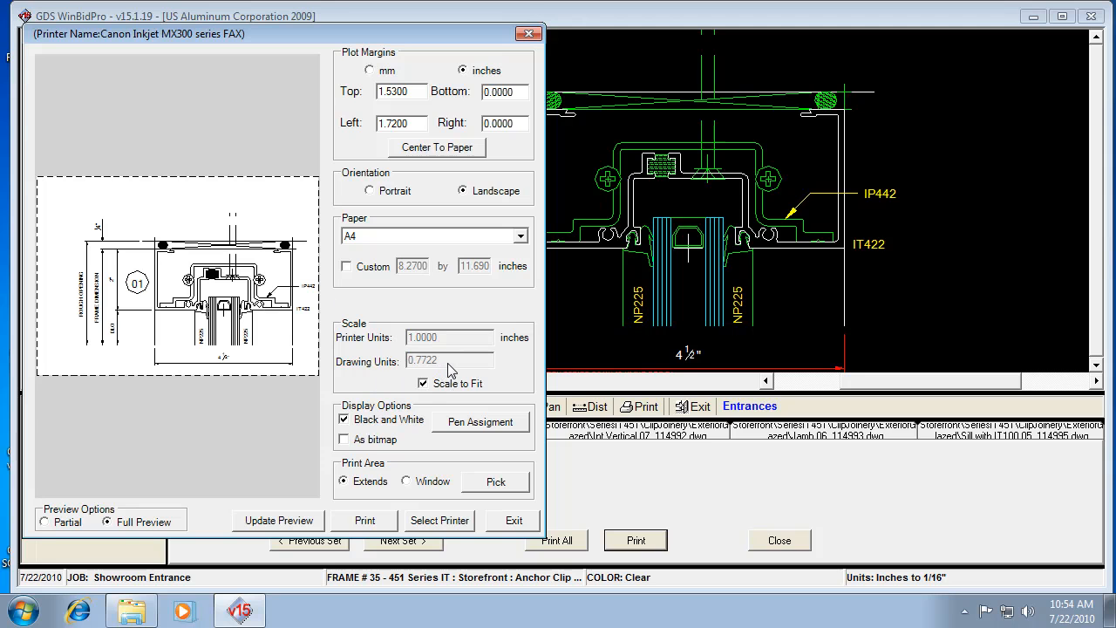
pyautogui.click(424, 384)
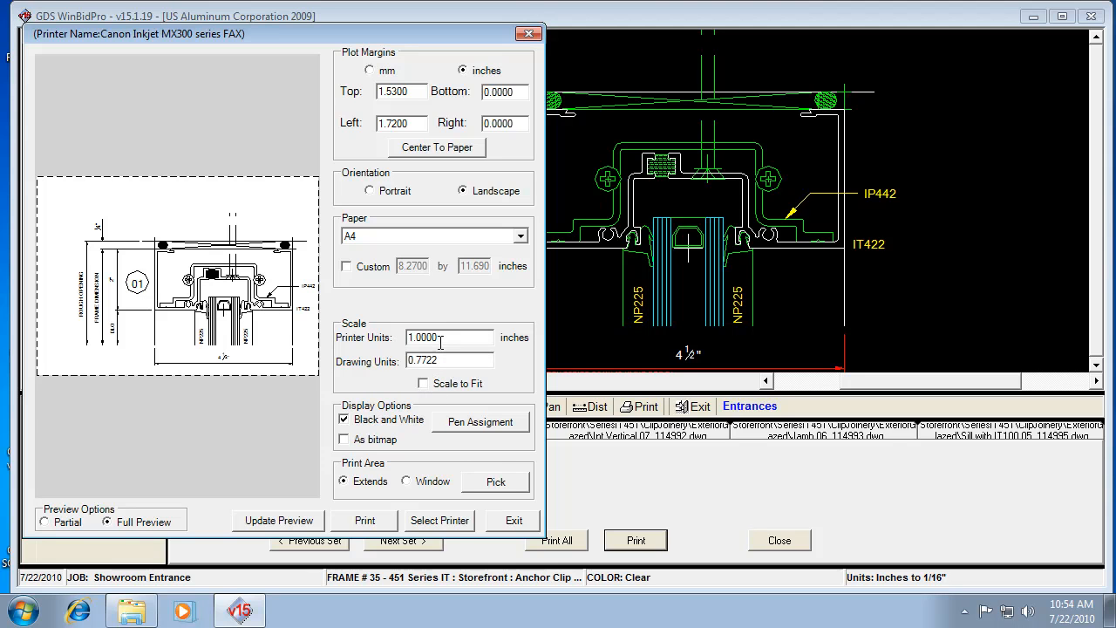
pyautogui.moveTo(449, 359); pyautogui.dragTo(367, 348)
pyautogui.write('2')
pyautogui.click(269, 523)
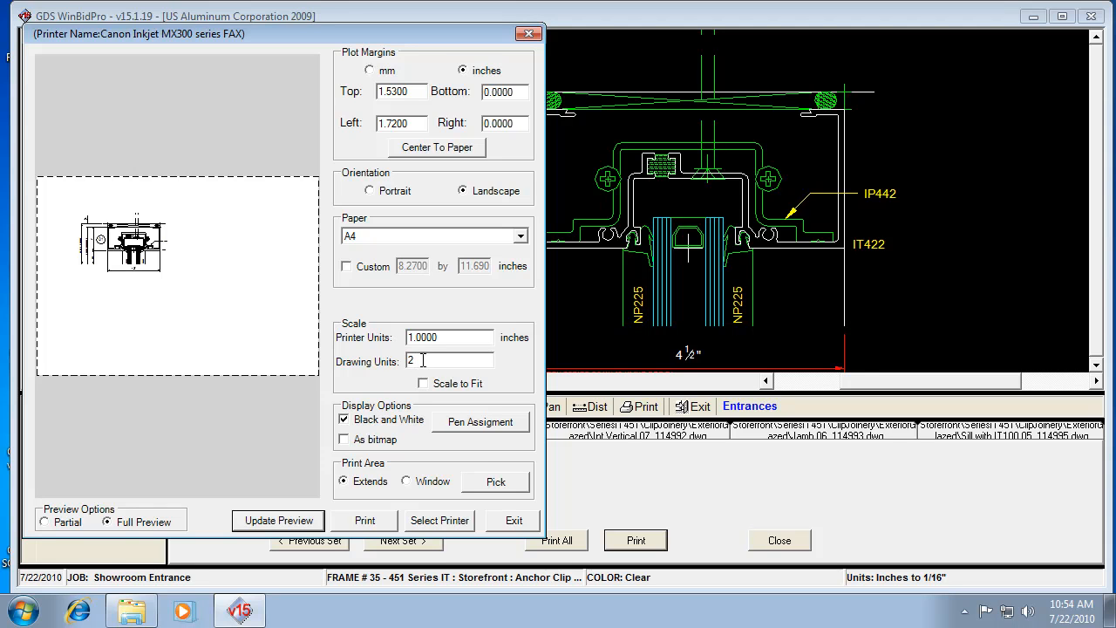
pyautogui.moveTo(423, 357); pyautogui.dragTo(395, 356)
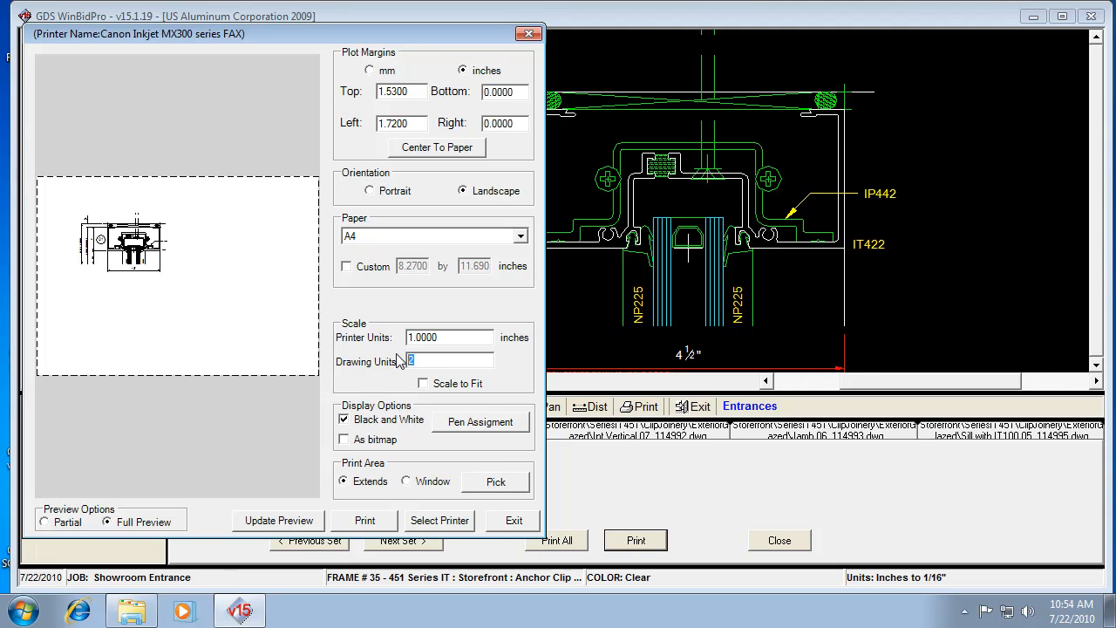
pyautogui.write('10')
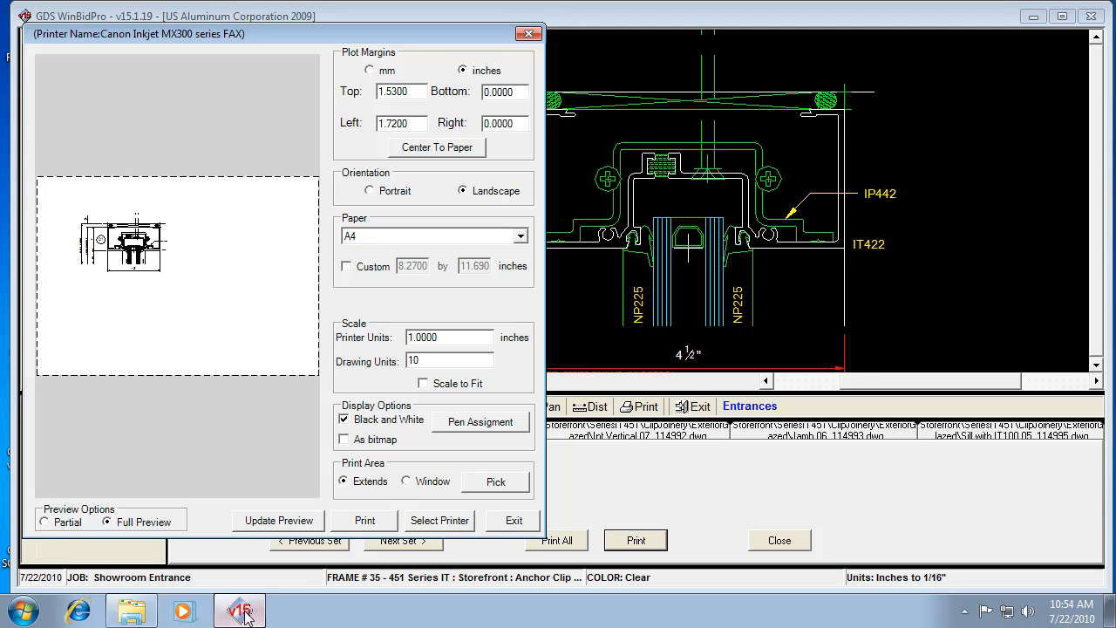
pyautogui.click(268, 521)
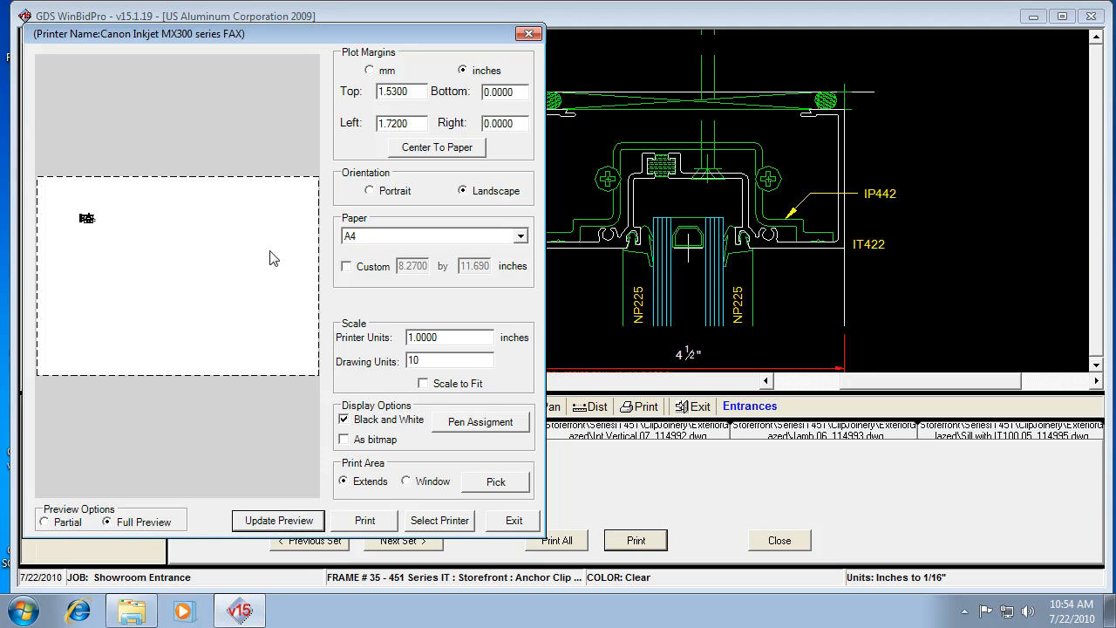
# Preview the head detail at .5 drawing units, then back at 2
pyautogui.moveTo(428, 360); pyautogui.dragTo(394, 350)
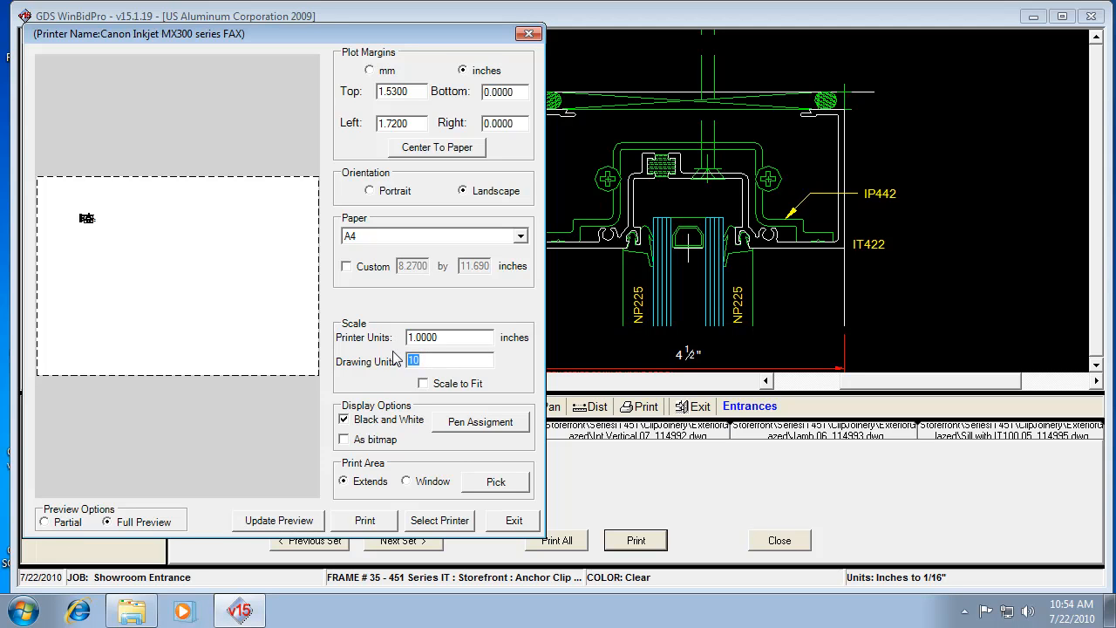
pyautogui.press('BackSpace')
pyautogui.write('.5')
pyautogui.click(265, 526)
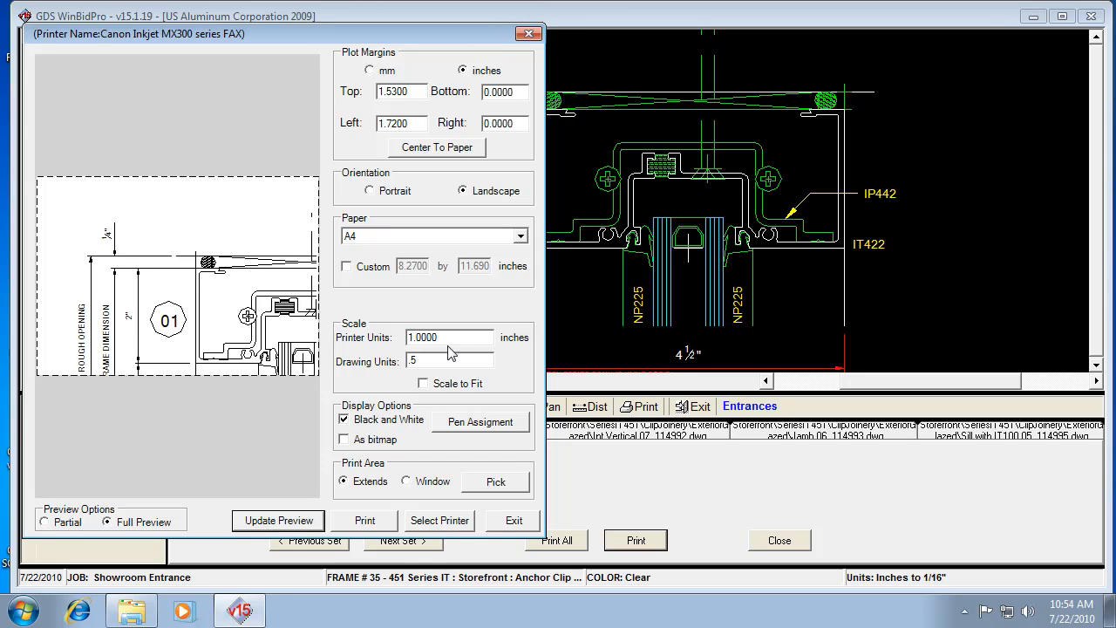
pyautogui.moveTo(430, 361); pyautogui.dragTo(407, 361)
pyautogui.write('2')
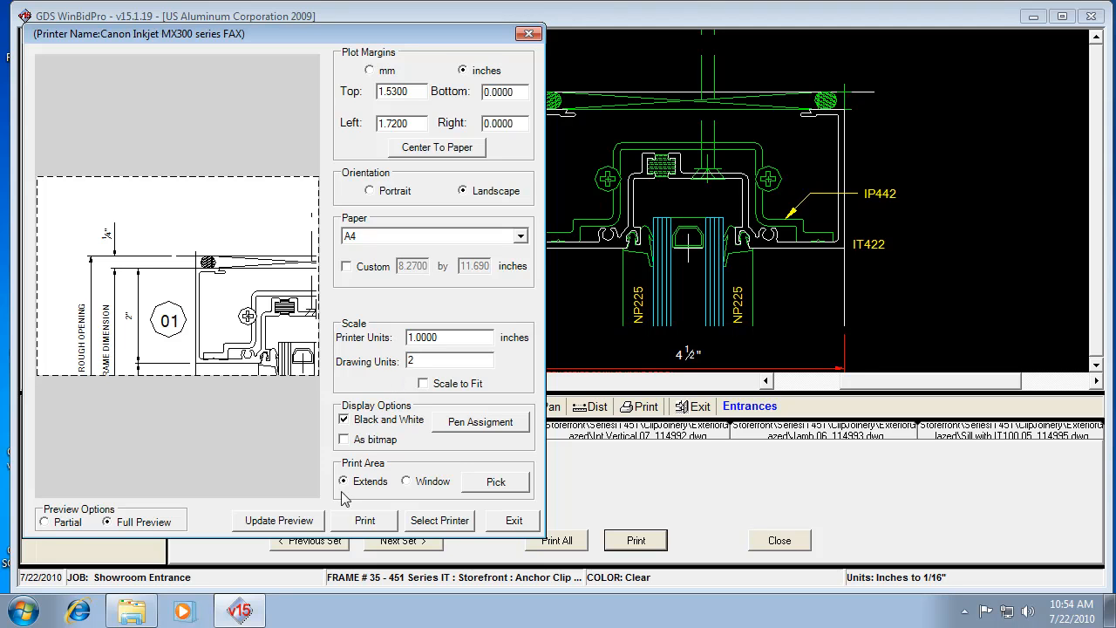
pyautogui.click(288, 524)
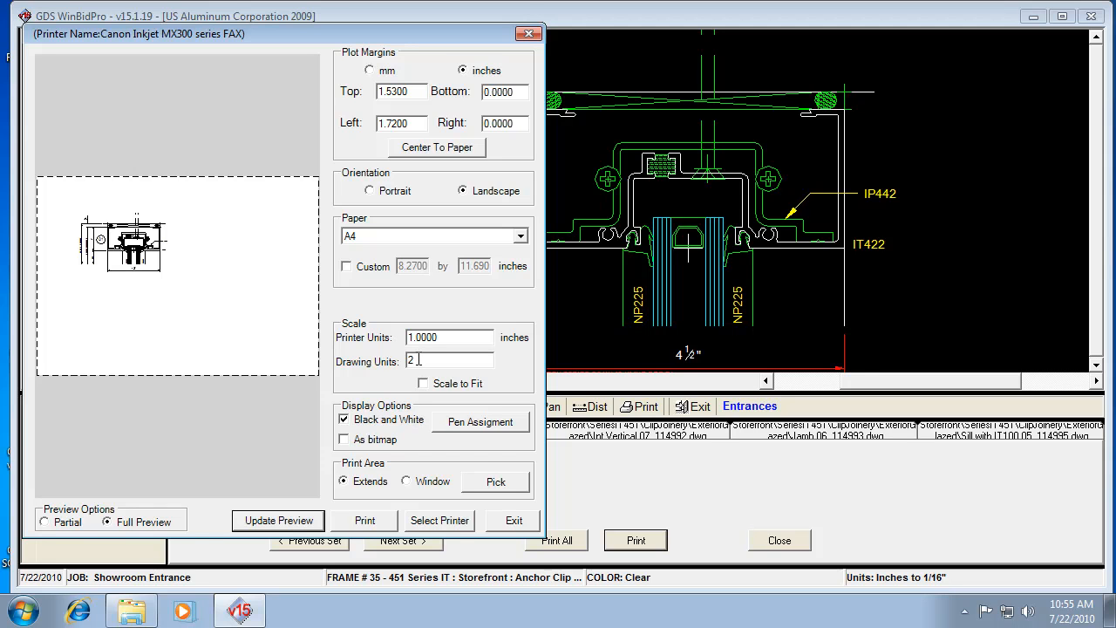
# Preview the head detail at 3 drawing units and close the print setup
pyautogui.click(420, 360)
pyautogui.doubleClick(420, 360)
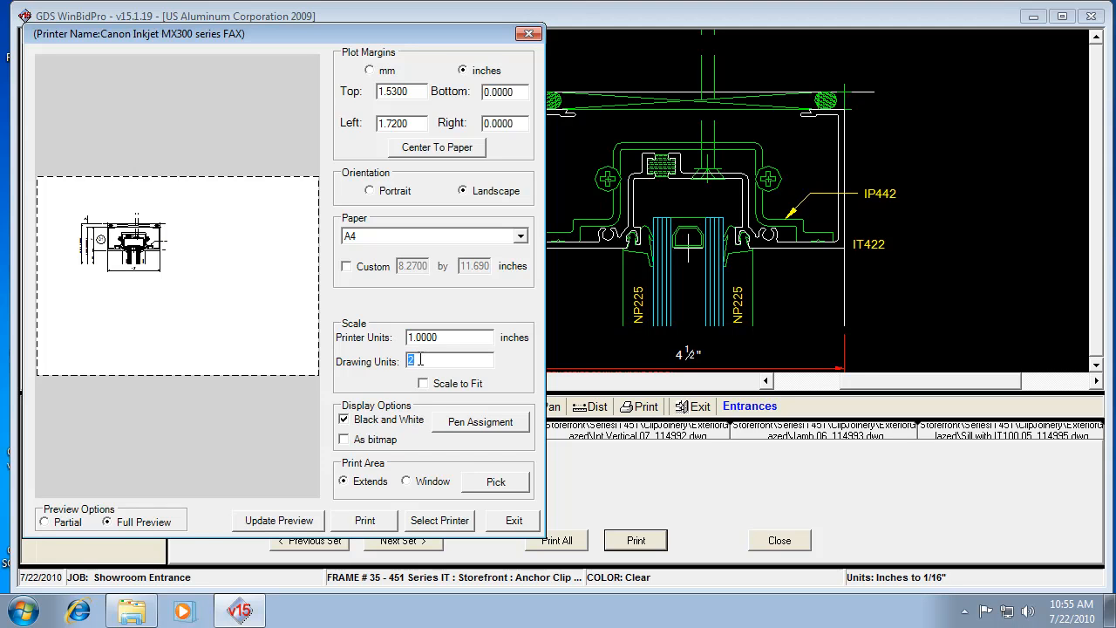
pyautogui.write('3')
pyautogui.click(288, 521)
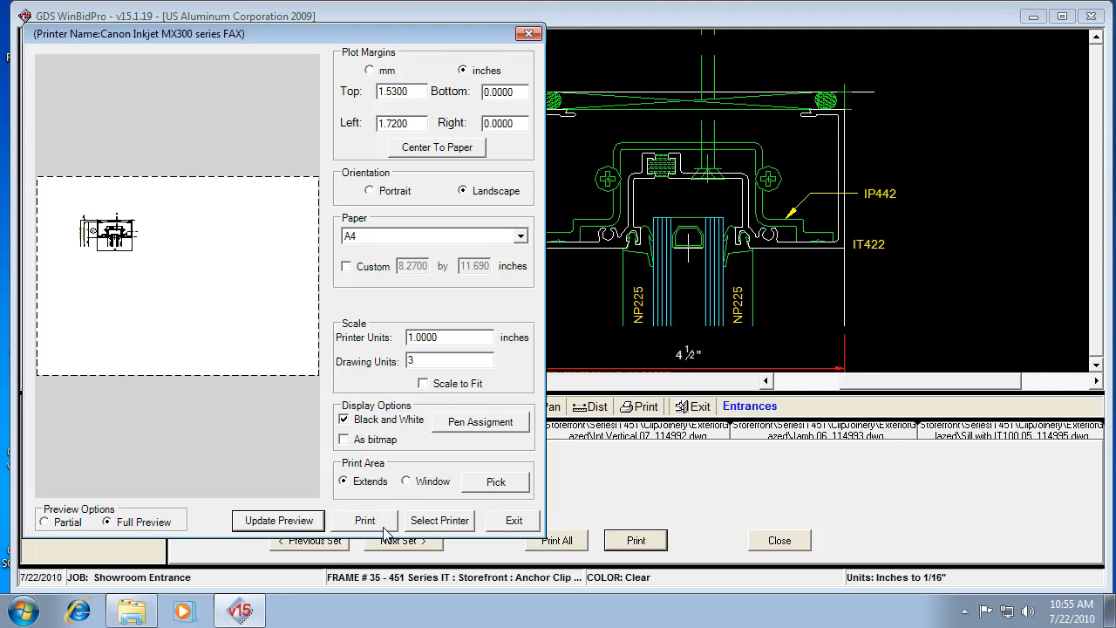
pyautogui.click(514, 522)
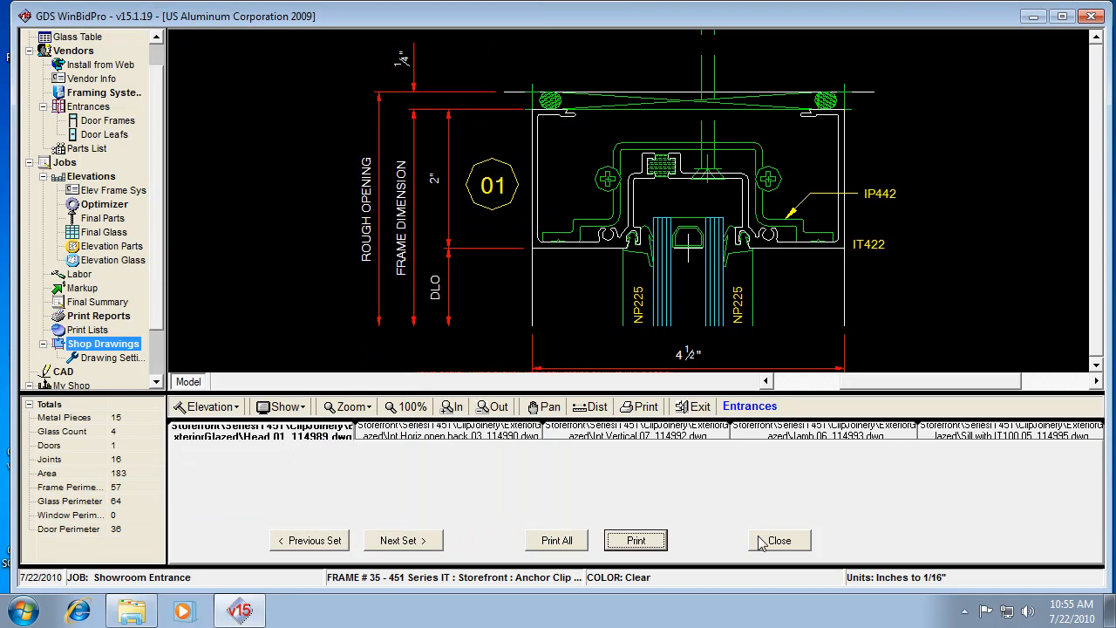